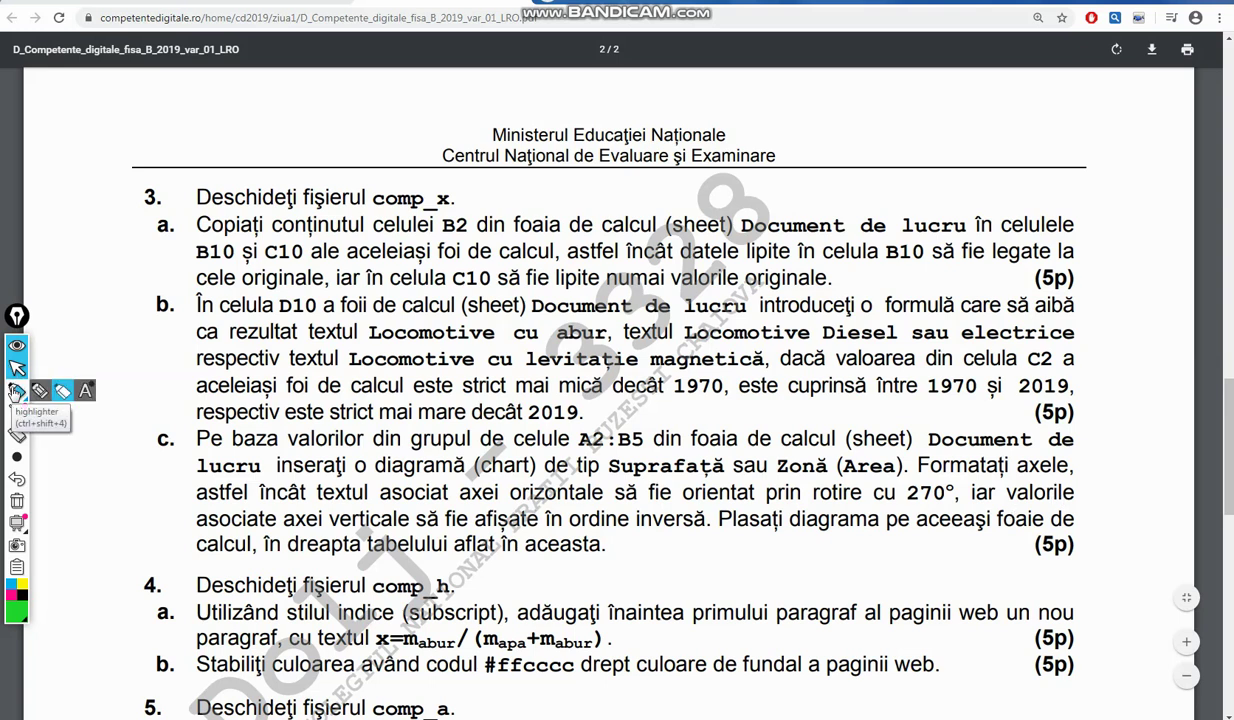
Step: Circle task items 3, b and c on the exam sheet with the green highlighter
{"action": "left_click", "coordinate": [15, 392]}
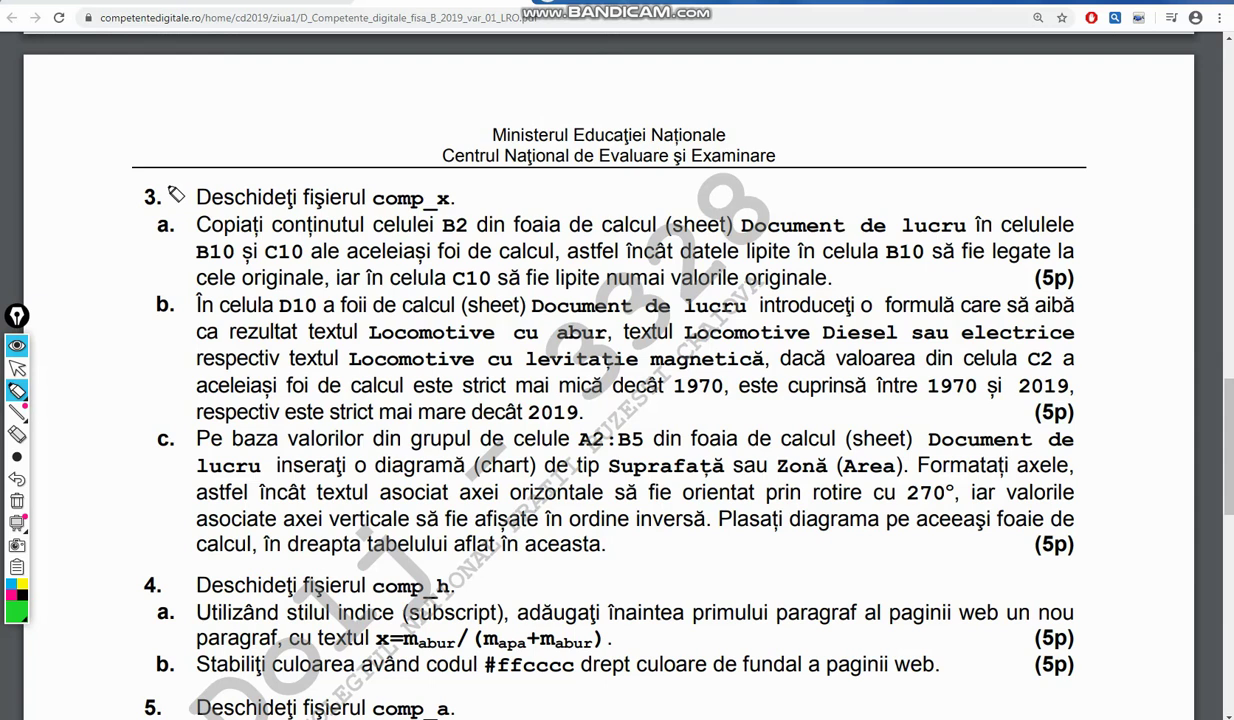
{"action": "left_click_drag", "start_coordinate": [165, 177], "coordinate": [163, 225]}
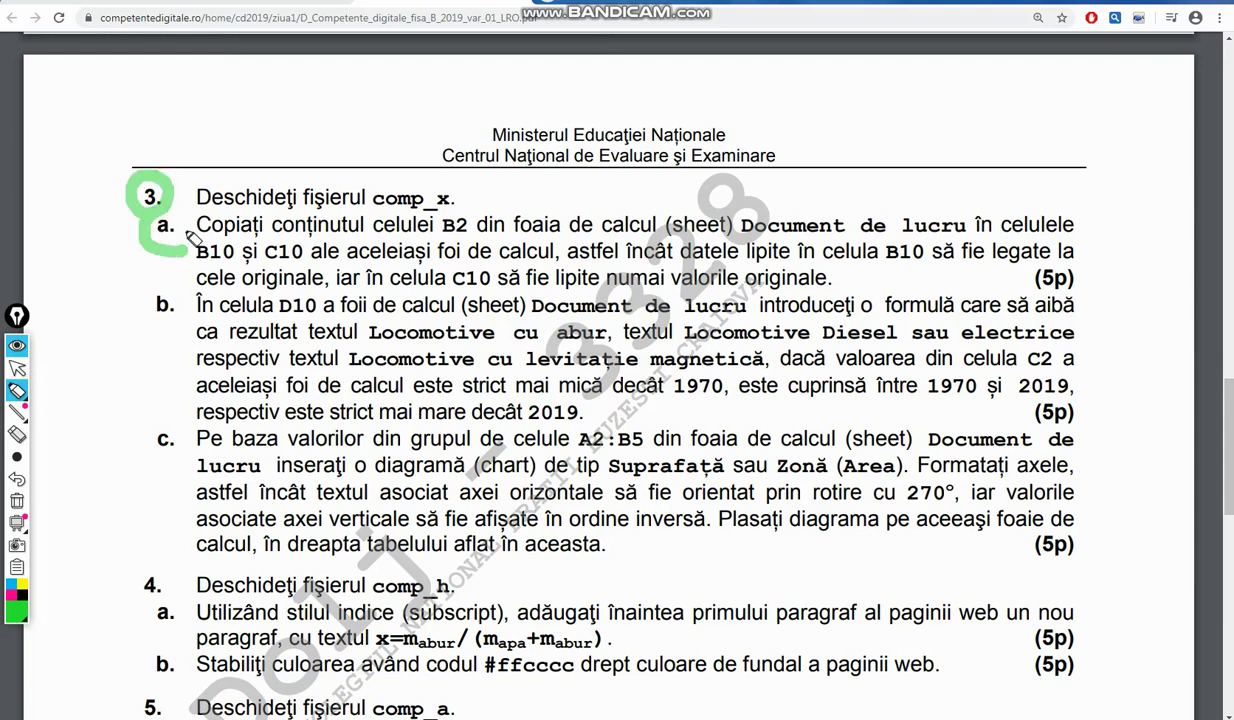
{"action": "left_click_drag", "start_coordinate": [160, 280], "coordinate": [166, 282]}
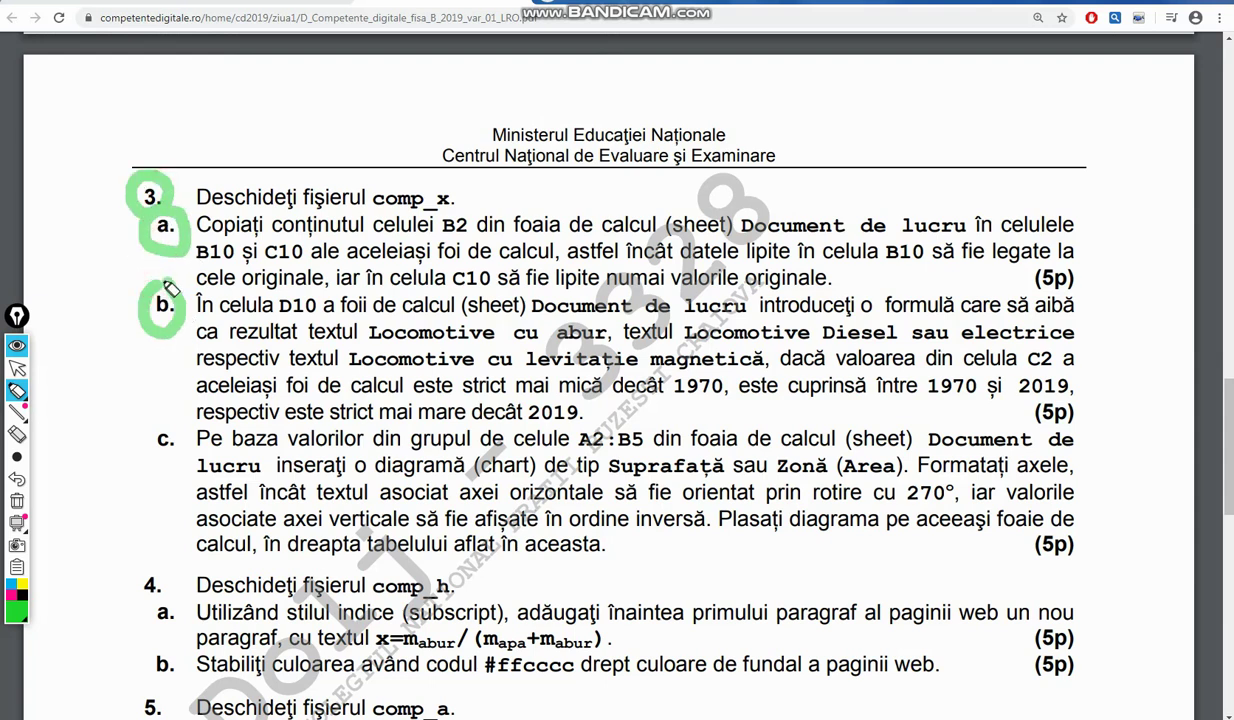
{"action": "left_click_drag", "start_coordinate": [158, 410], "coordinate": [158, 424]}
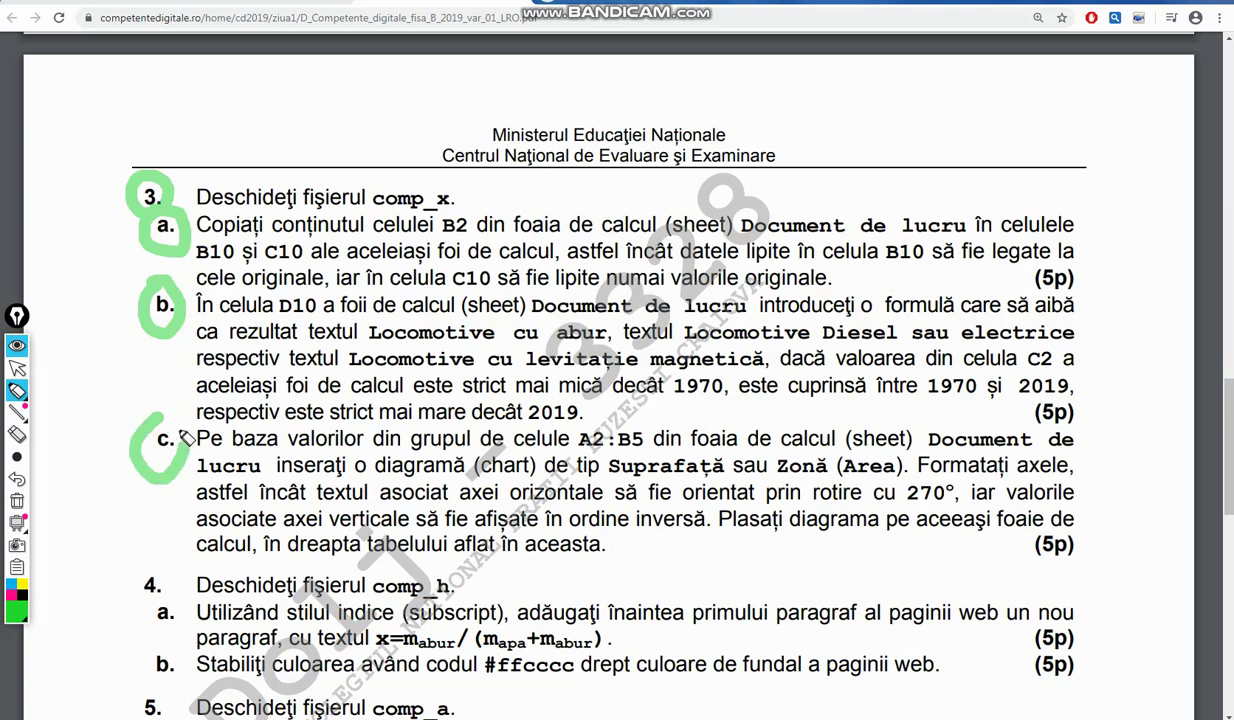
Step: Erase the green marks and switch to the examen_pt_MicrosoftOffice folder window
{"action": "left_click", "coordinate": [17, 368]}
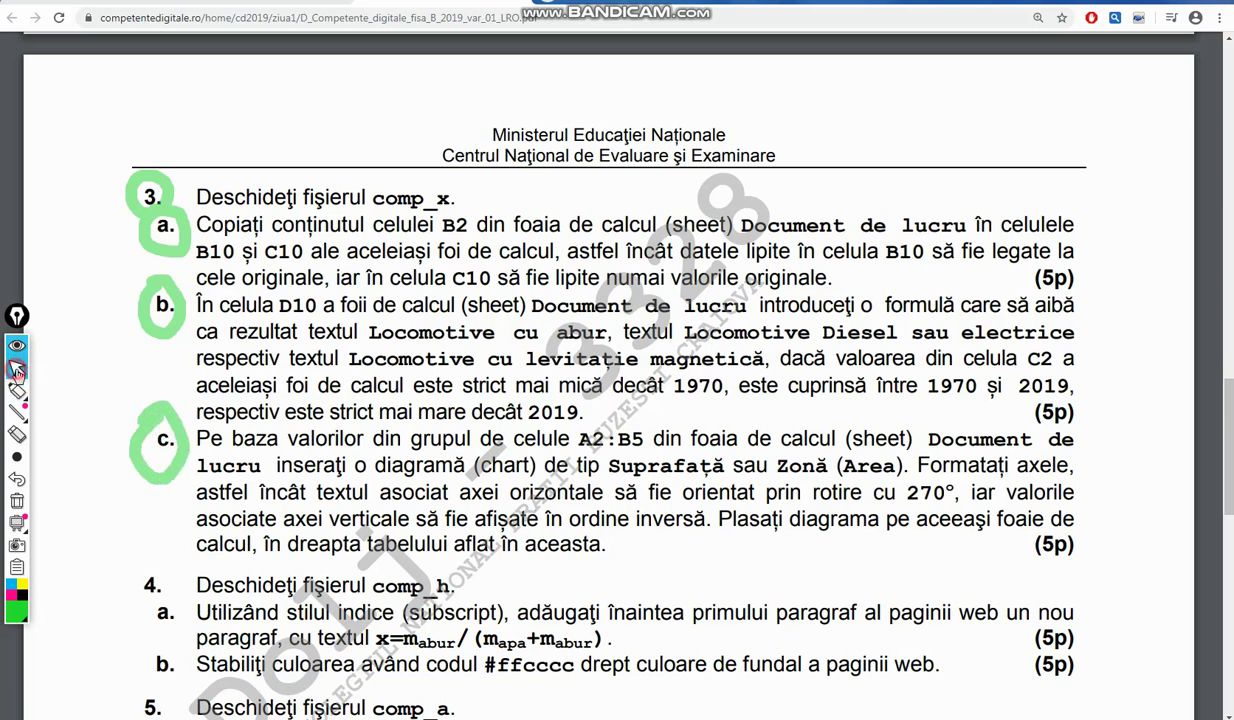
{"action": "left_click", "coordinate": [17, 500]}
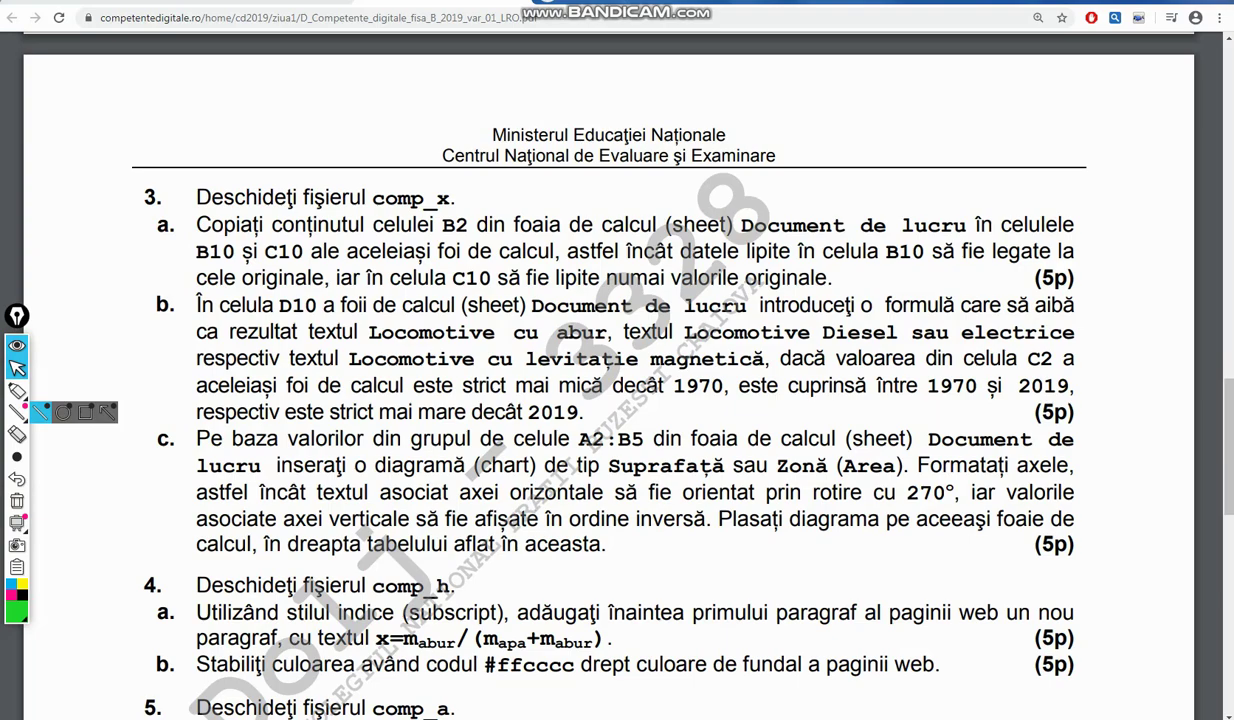
{"action": "key", "text": "alt+Tab"}
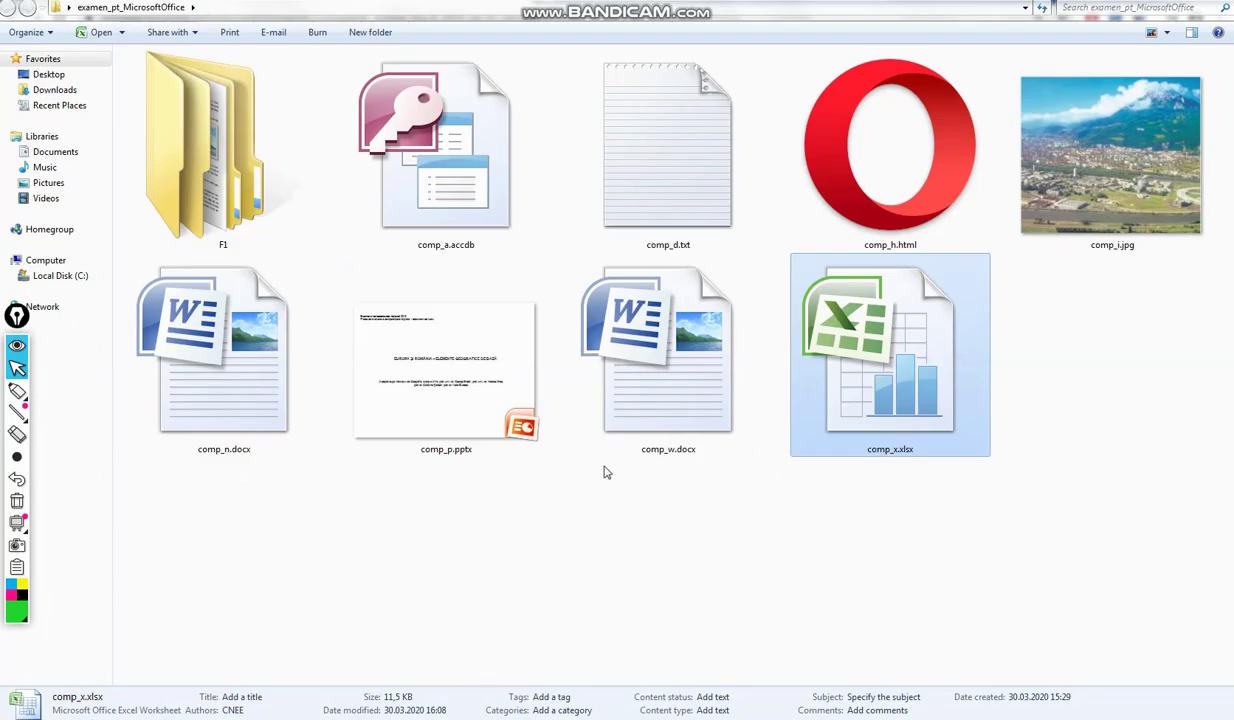
{"action": "left_click", "coordinate": [17, 390]}
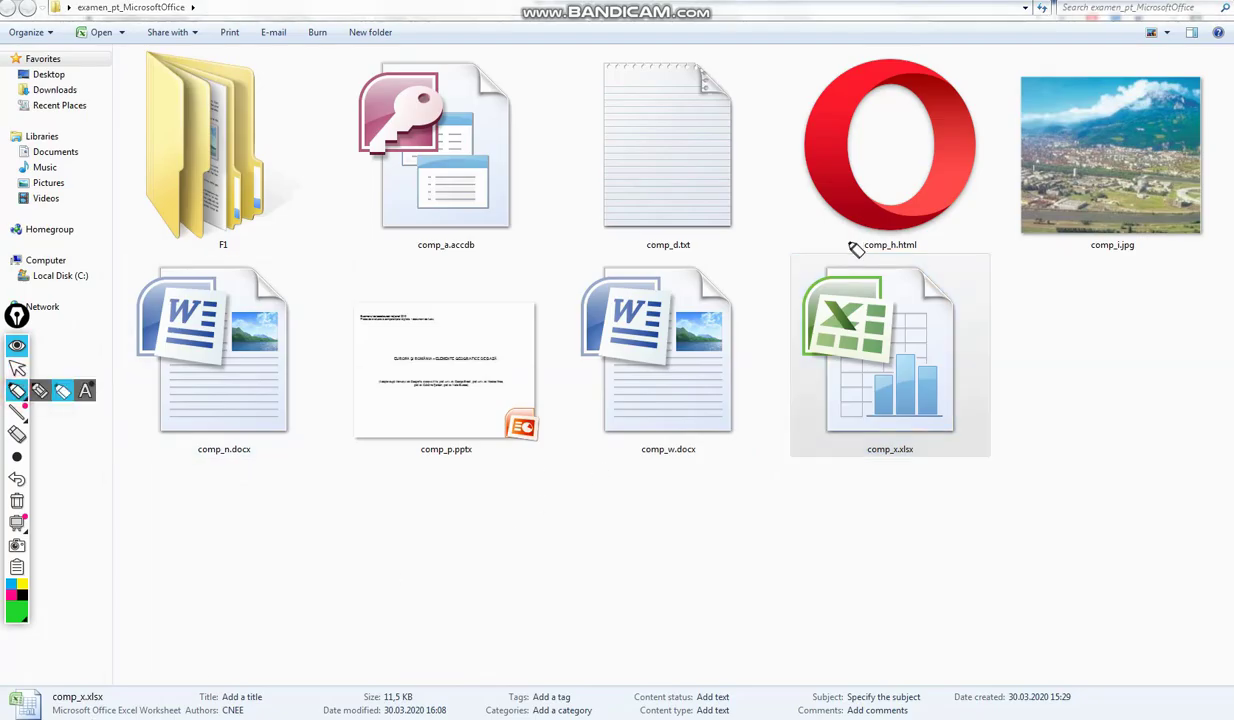
{"action": "mouse_move", "coordinate": [852, 241]}
{"action": "left_mouse_down"}
{"action": "mouse_move", "coordinate": [1030, 372]}
{"action": "mouse_move", "coordinate": [858, 240]}
{"action": "left_mouse_up"}
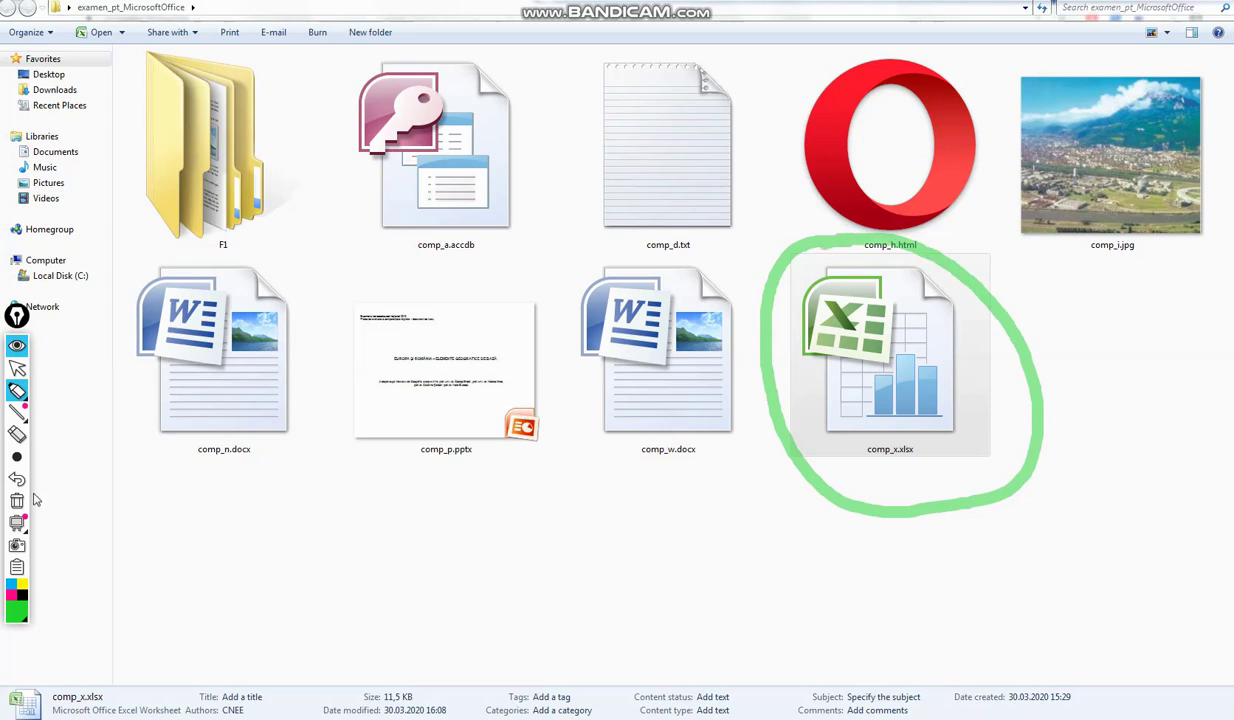
{"action": "left_click", "coordinate": [17, 479]}
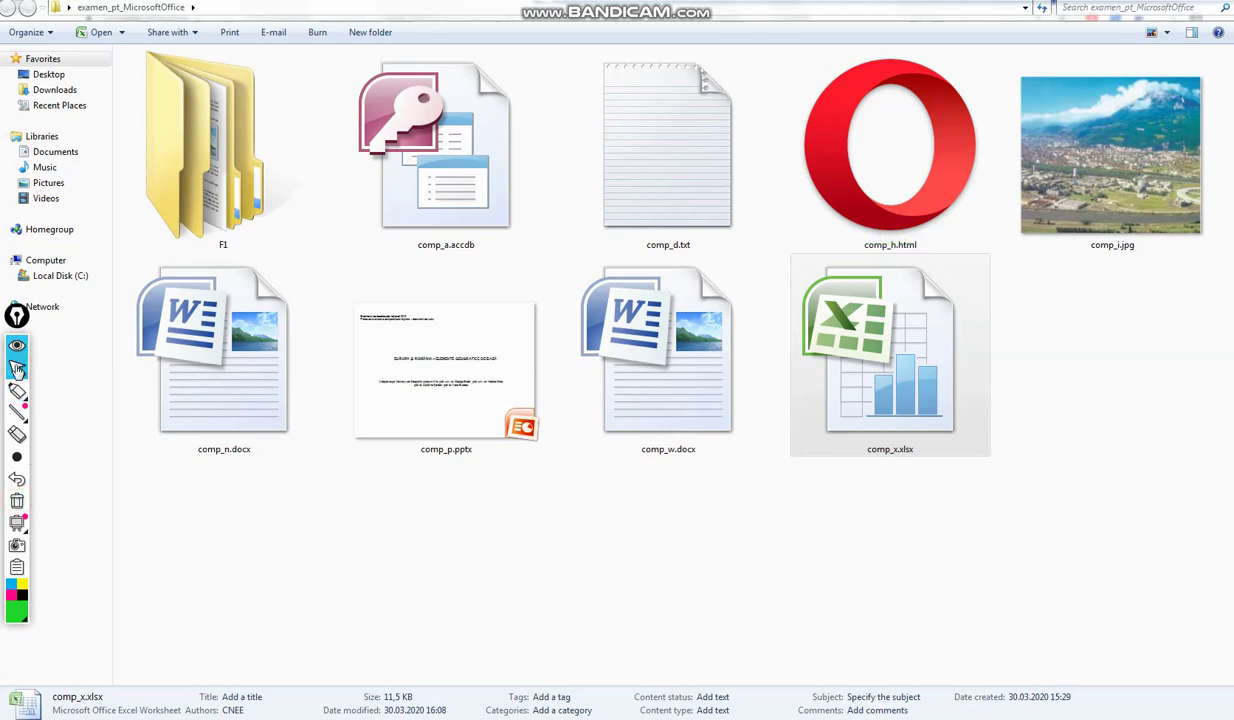
{"action": "left_click", "coordinate": [17, 368]}
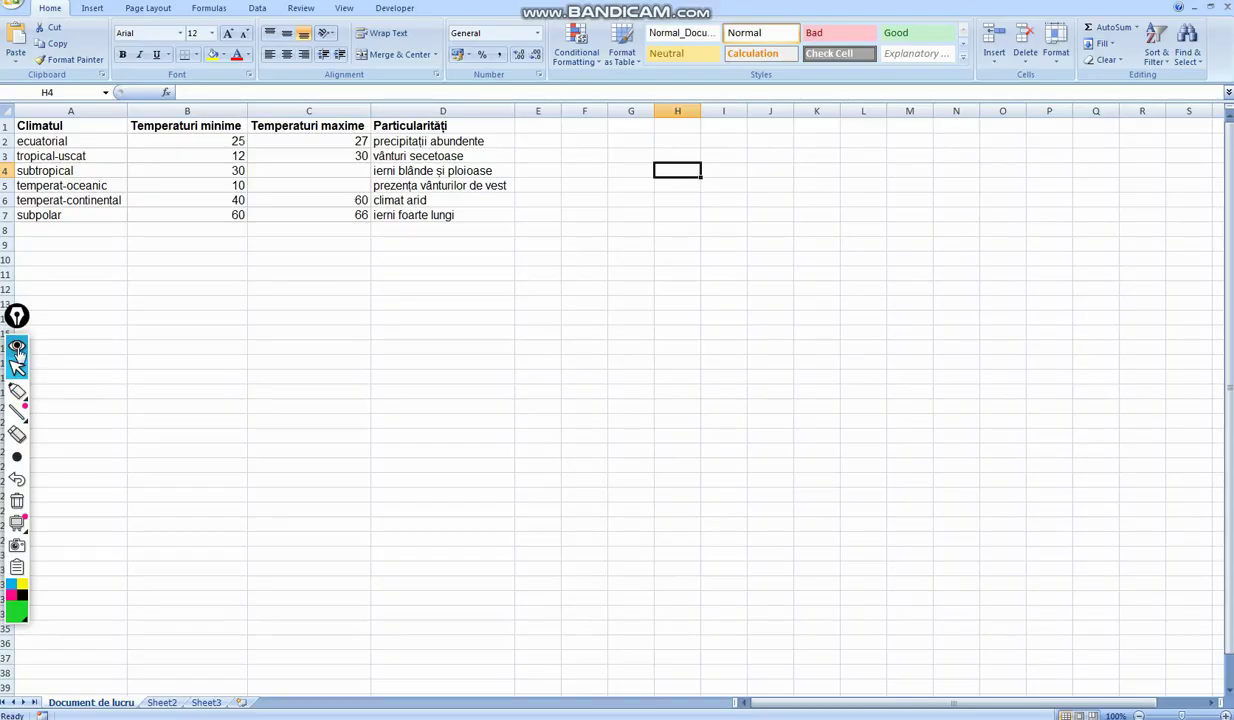
Step: Move the annotation toolbar aside and zoom the sheet to 150%
{"action": "left_click", "coordinate": [17, 345]}
{"action": "left_click_drag", "start_coordinate": [17, 322], "coordinate": [12, 598]}
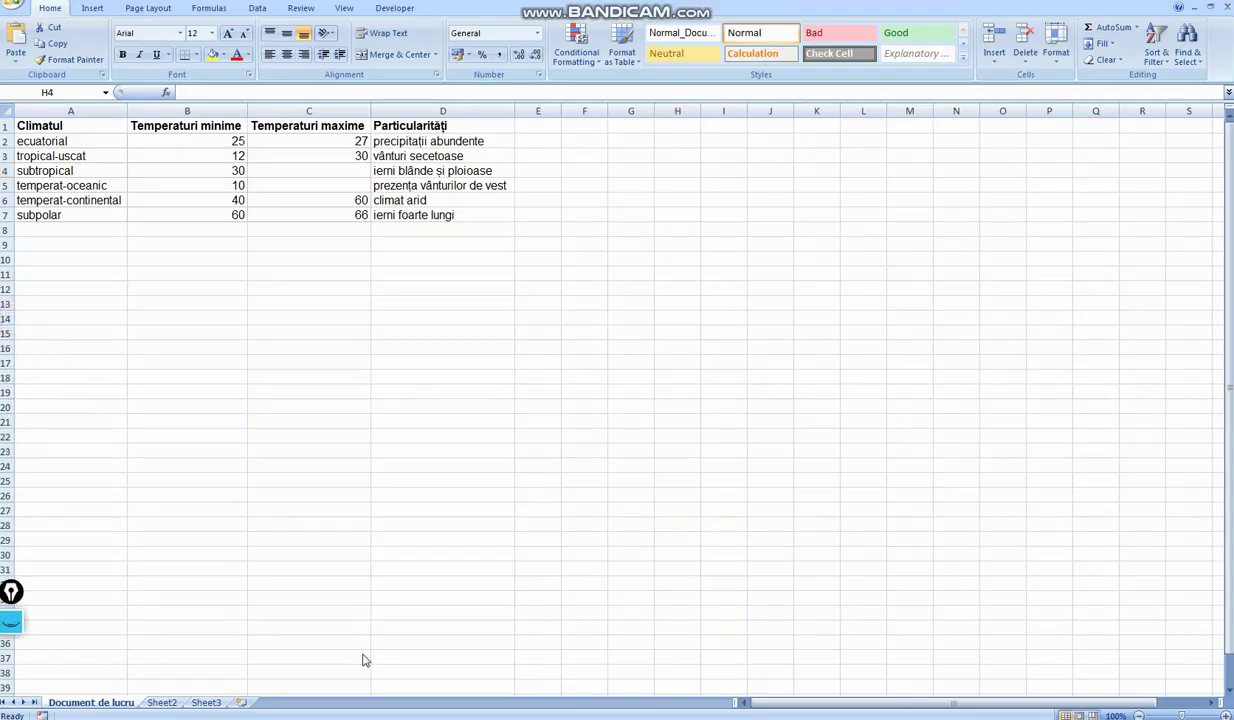
{"action": "left_click", "coordinate": [1226, 715]}
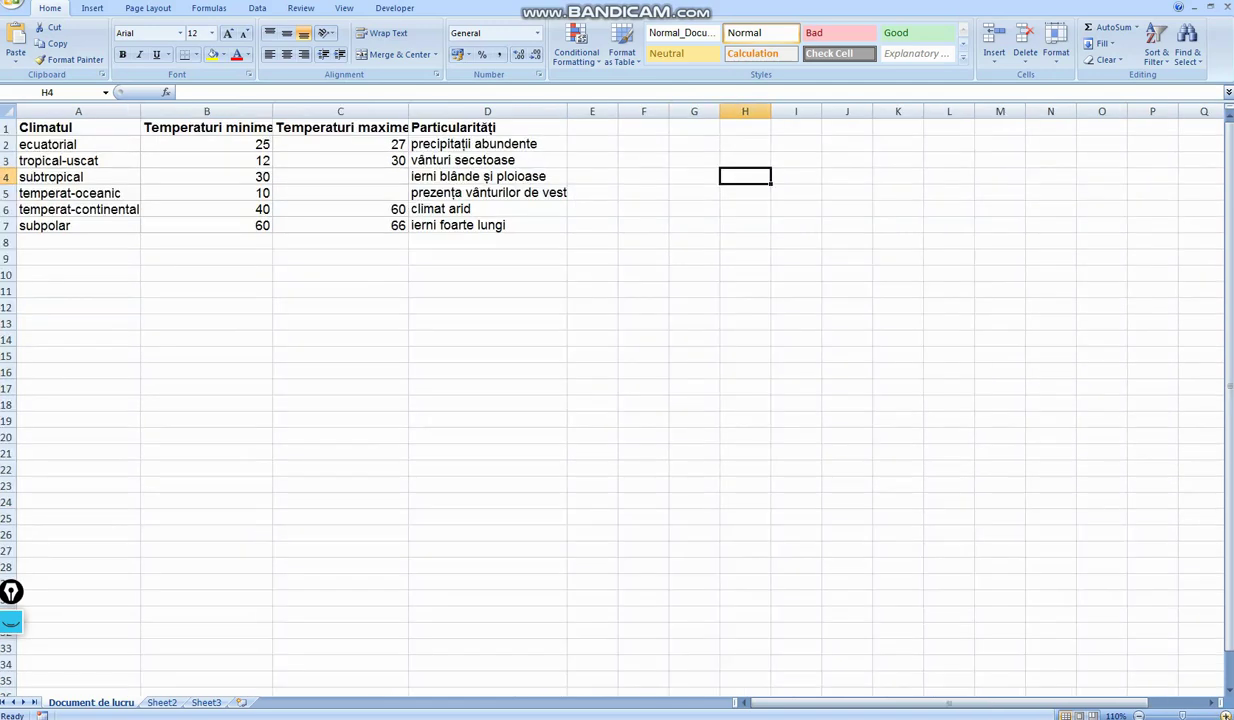
{"action": "left_click", "coordinate": [1226, 715]}
{"action": "left_click", "coordinate": [1226, 715]}
{"action": "left_click", "coordinate": [1226, 715]}
{"action": "left_click", "coordinate": [1226, 715]}
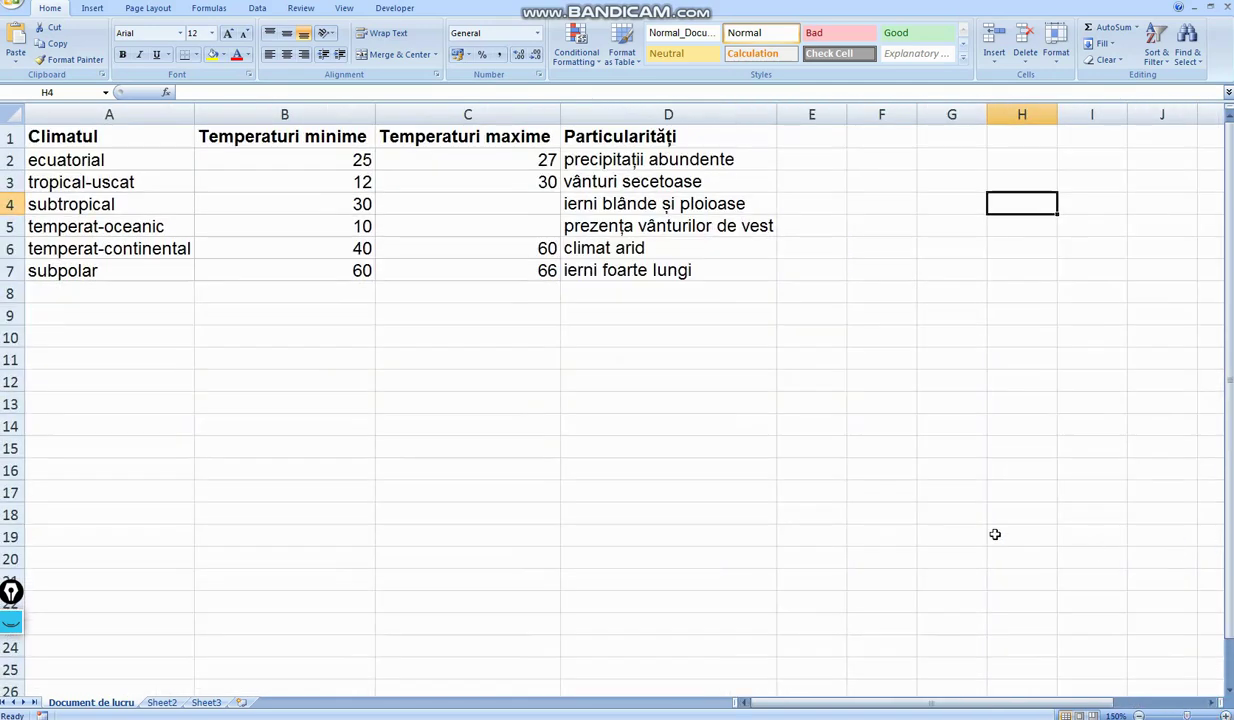
Step: Copy B2 (25) and paste it into B10 as a link (=$B$2)
{"action": "left_click", "coordinate": [319, 163]}
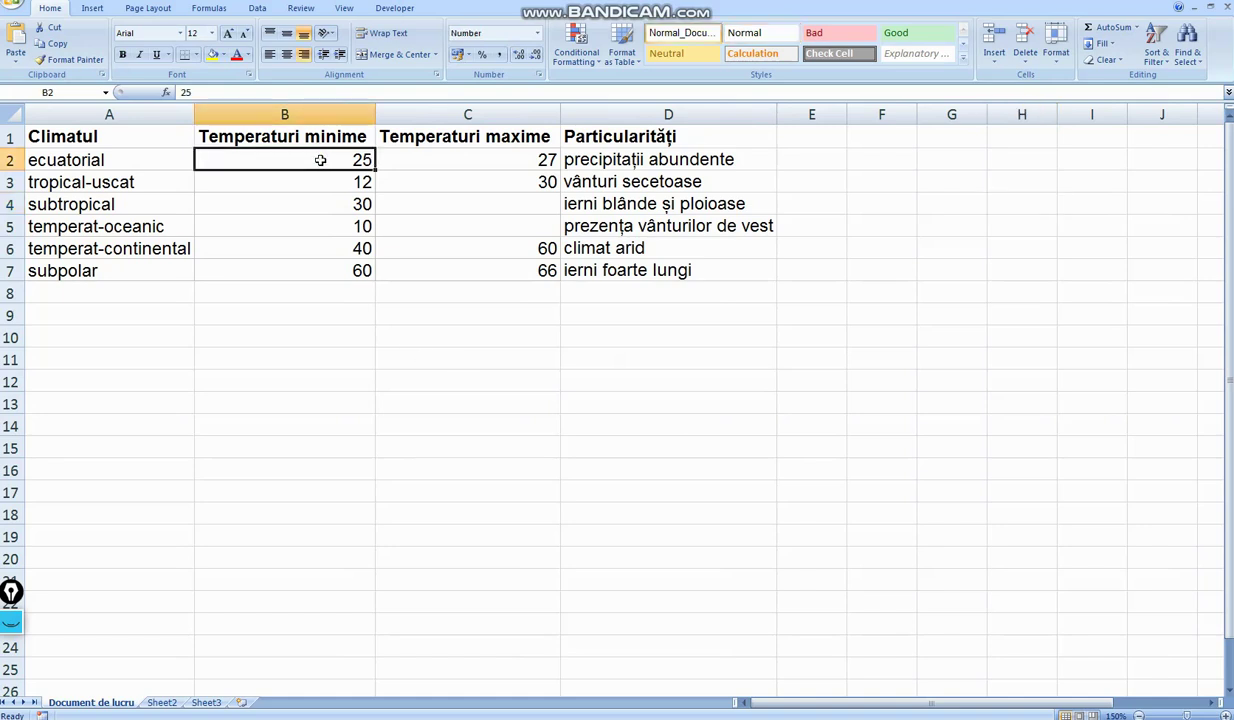
{"action": "right_click", "coordinate": [321, 163]}
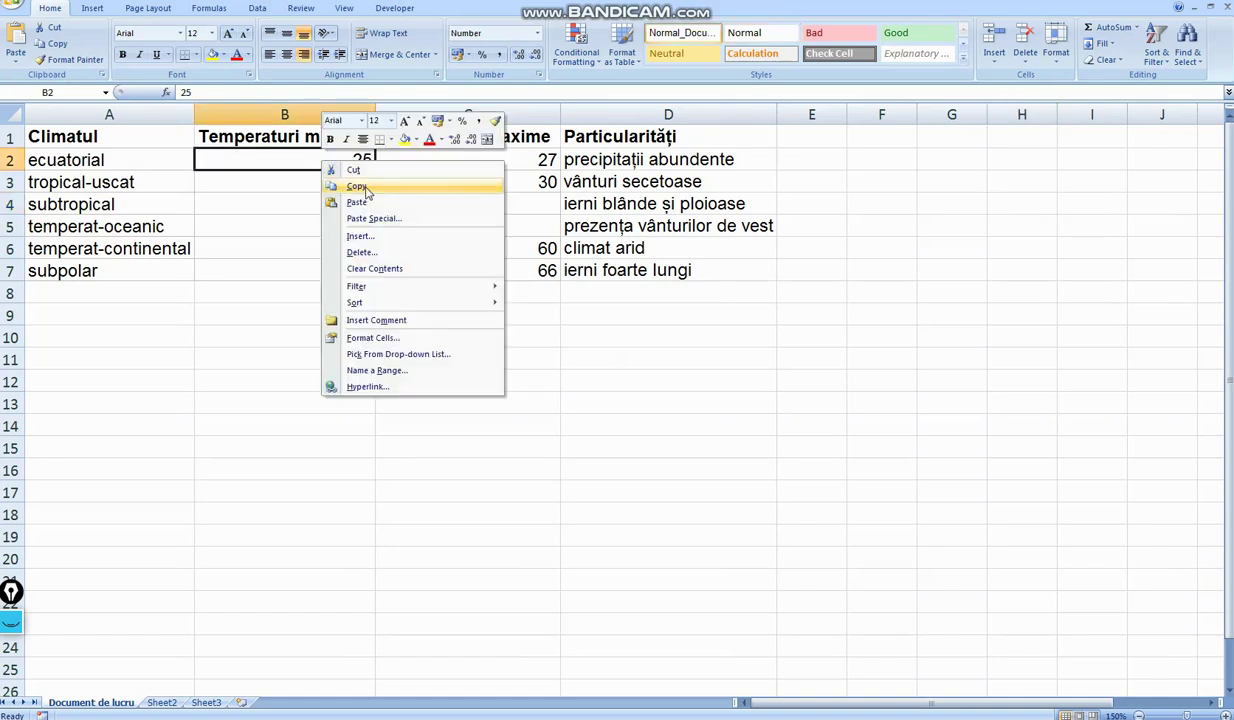
{"action": "left_click", "coordinate": [364, 189]}
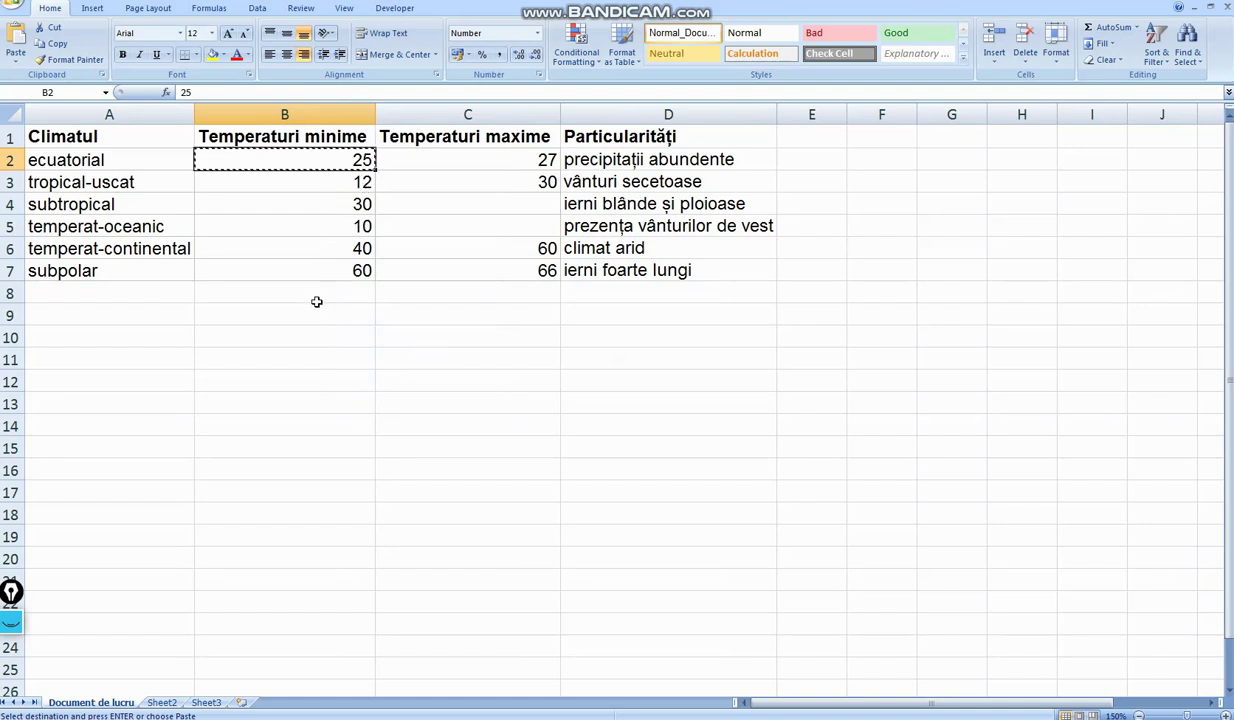
{"action": "left_click", "coordinate": [302, 334]}
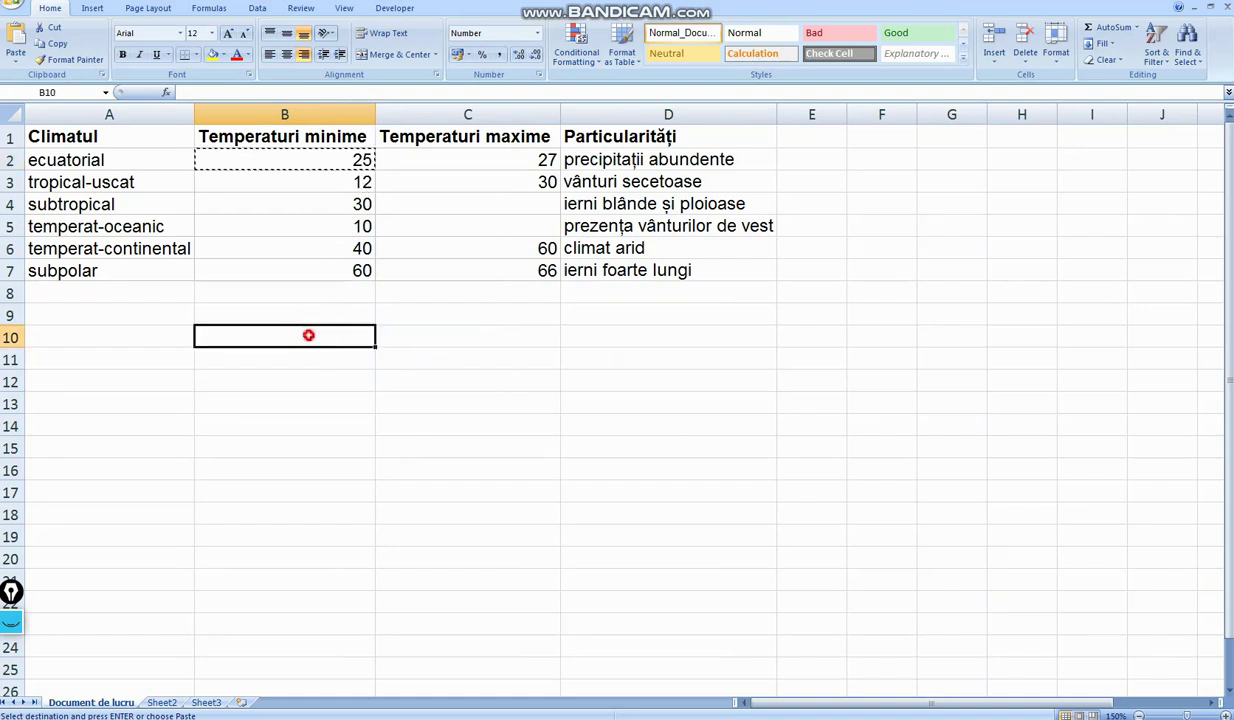
{"action": "left_click", "coordinate": [16, 62]}
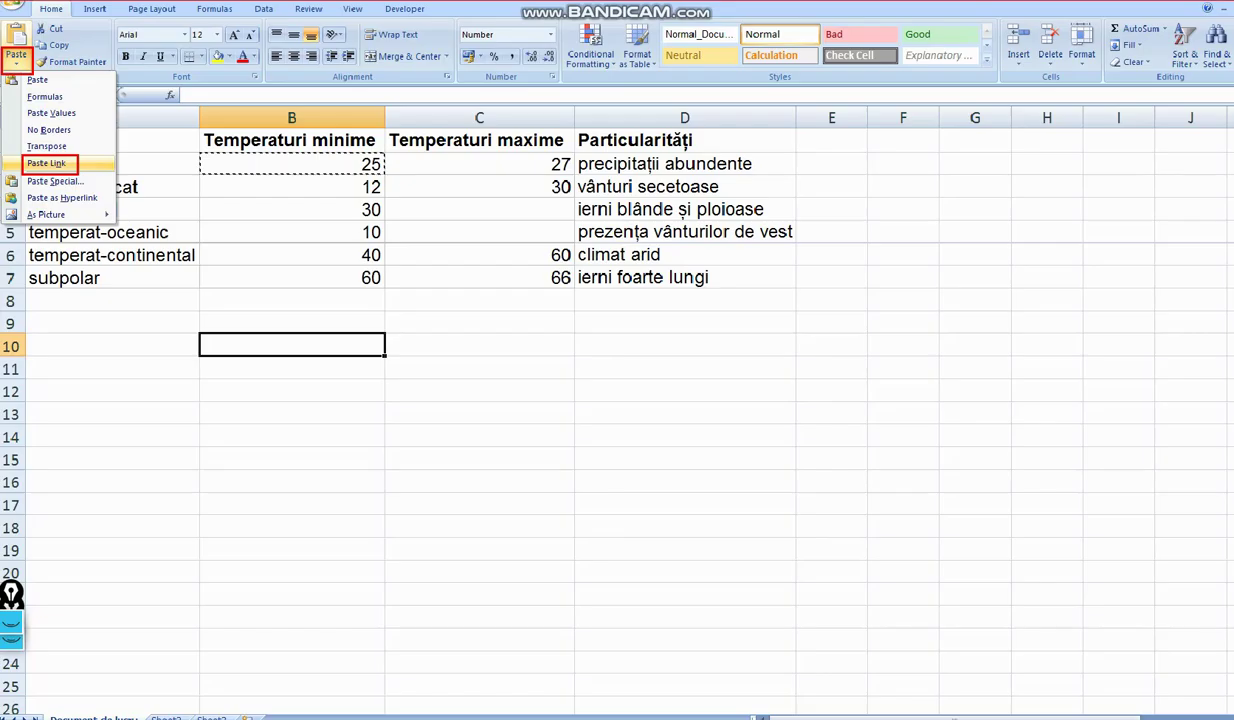
{"action": "left_click", "coordinate": [15, 55]}
{"action": "left_click", "coordinate": [15, 55]}
{"action": "left_click", "coordinate": [62, 159]}
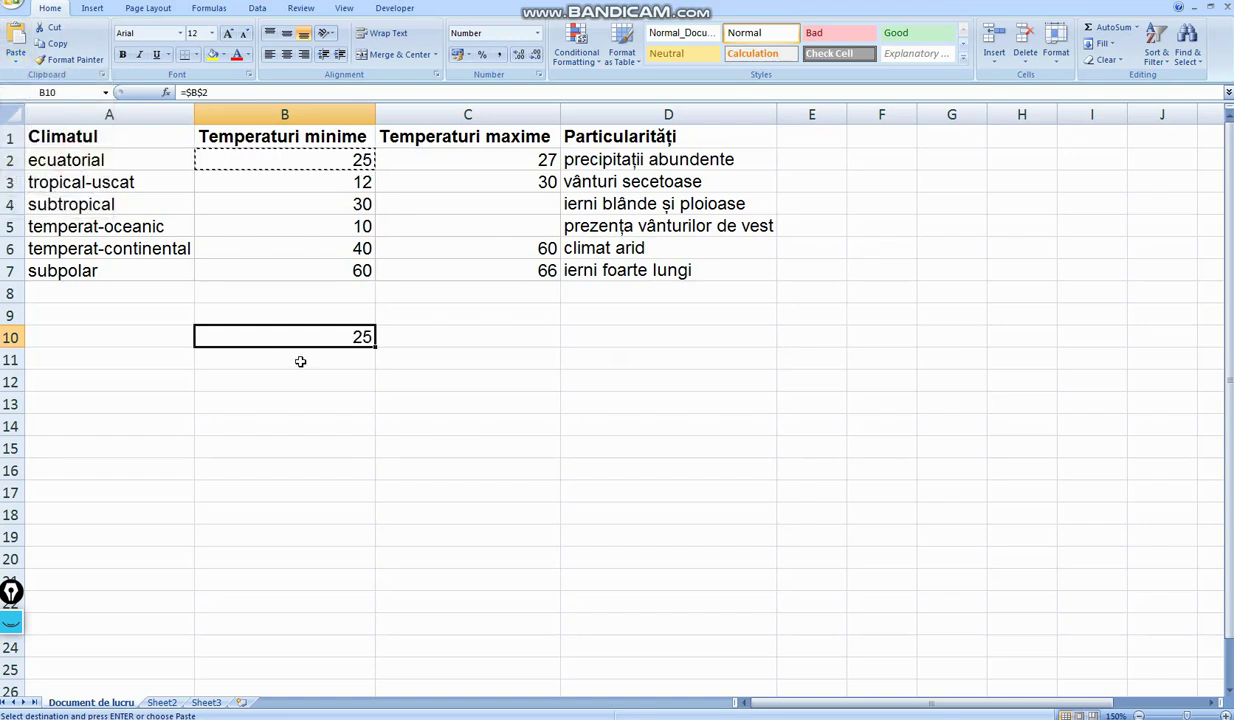
{"action": "left_click", "coordinate": [410, 334]}
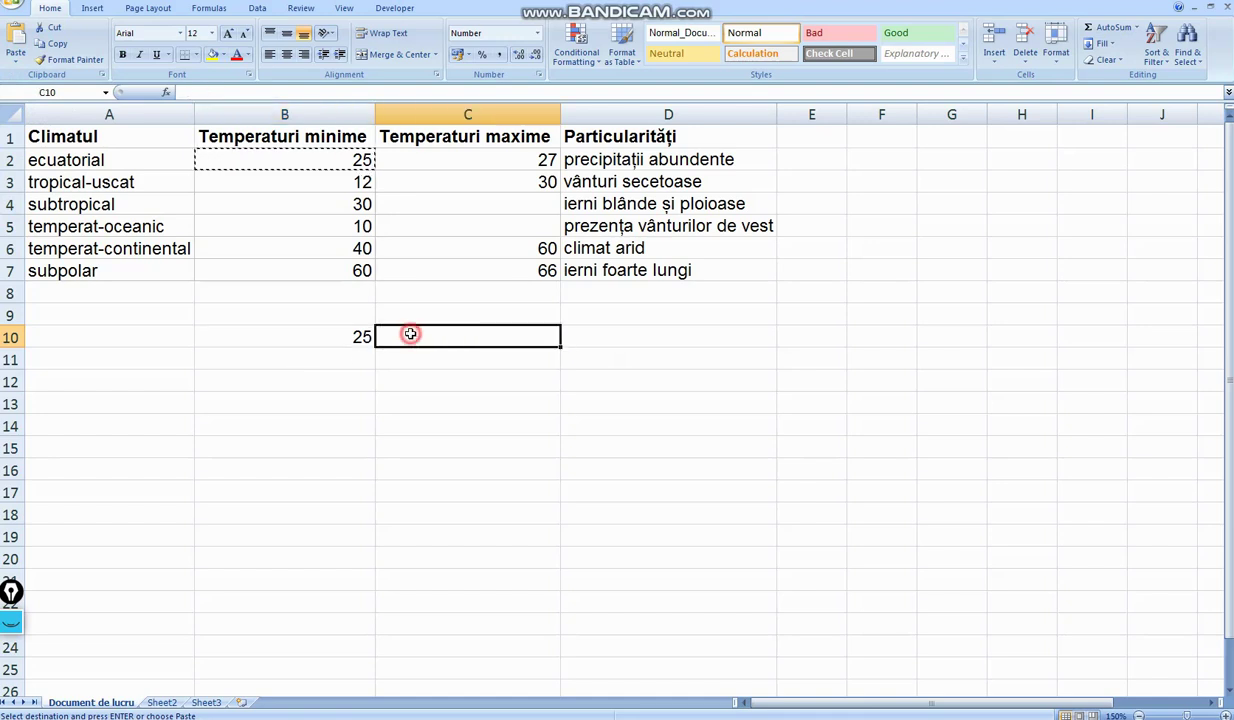
Step: Point out the Paste Values option in the paste menu with red markings
{"action": "left_click", "coordinate": [15, 63]}
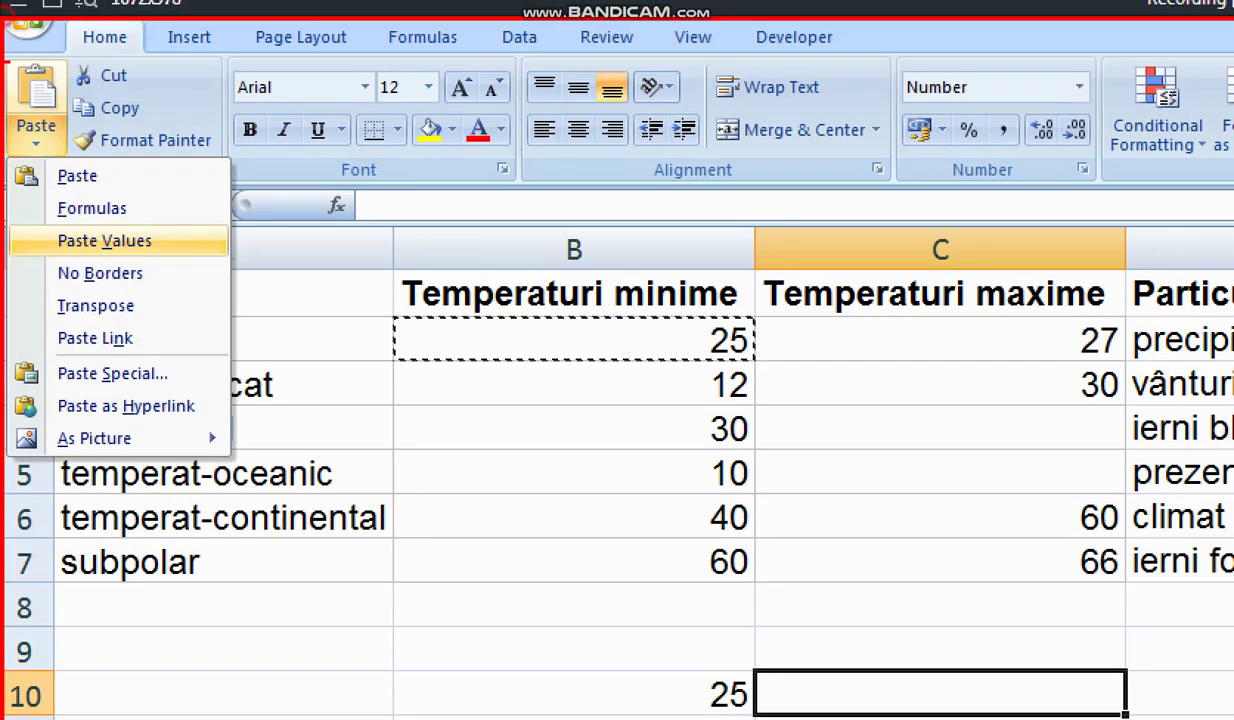
{"action": "left_click_drag", "start_coordinate": [12, 104], "coordinate": [67, 156]}
{"action": "left_click_drag", "start_coordinate": [32, 206], "coordinate": [188, 267]}
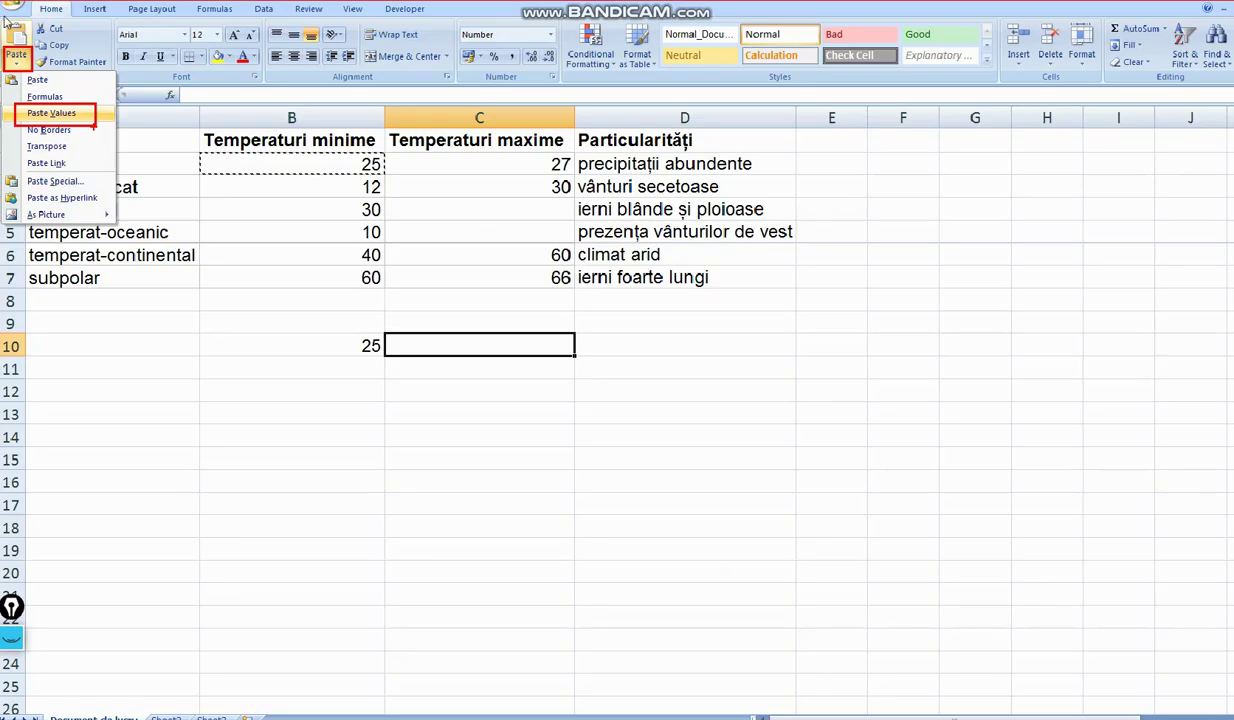
{"action": "key", "text": "Escape"}
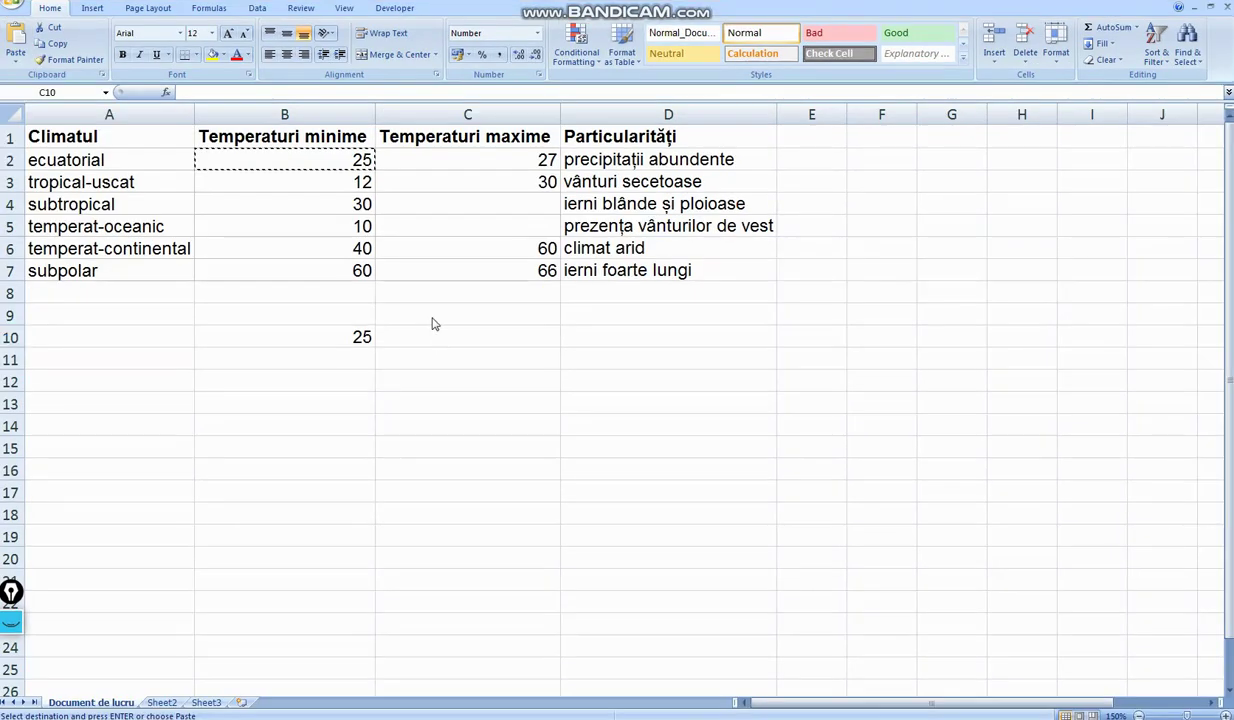
Step: Paste only the value of B2 into C10 as a plain 25
{"action": "left_click", "coordinate": [434, 332]}
{"action": "left_click", "coordinate": [15, 60]}
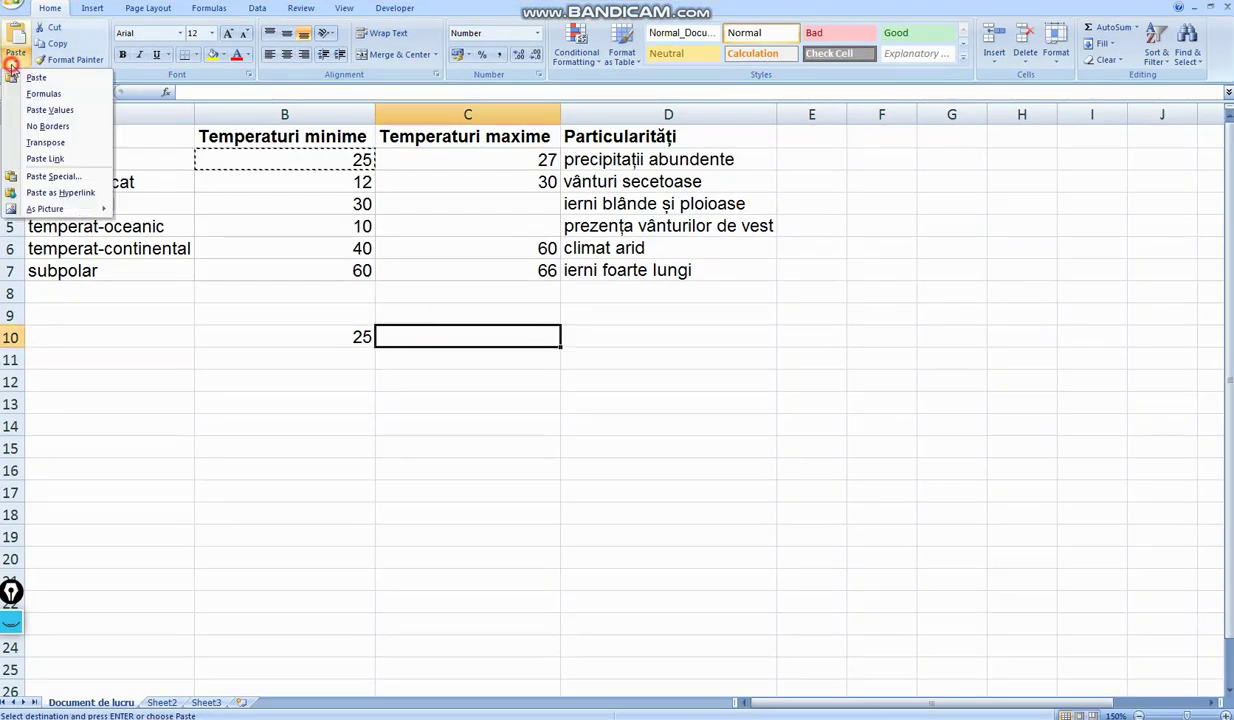
{"action": "left_click", "coordinate": [62, 110]}
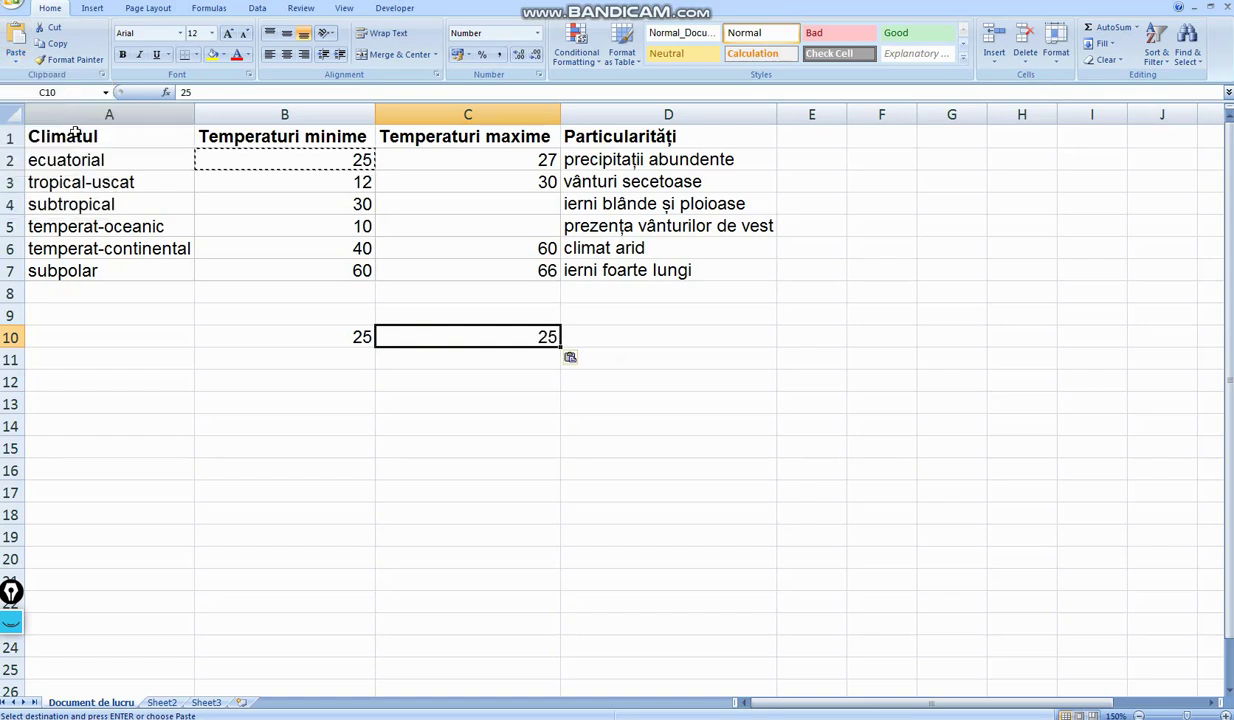
{"action": "left_click", "coordinate": [270, 162]}
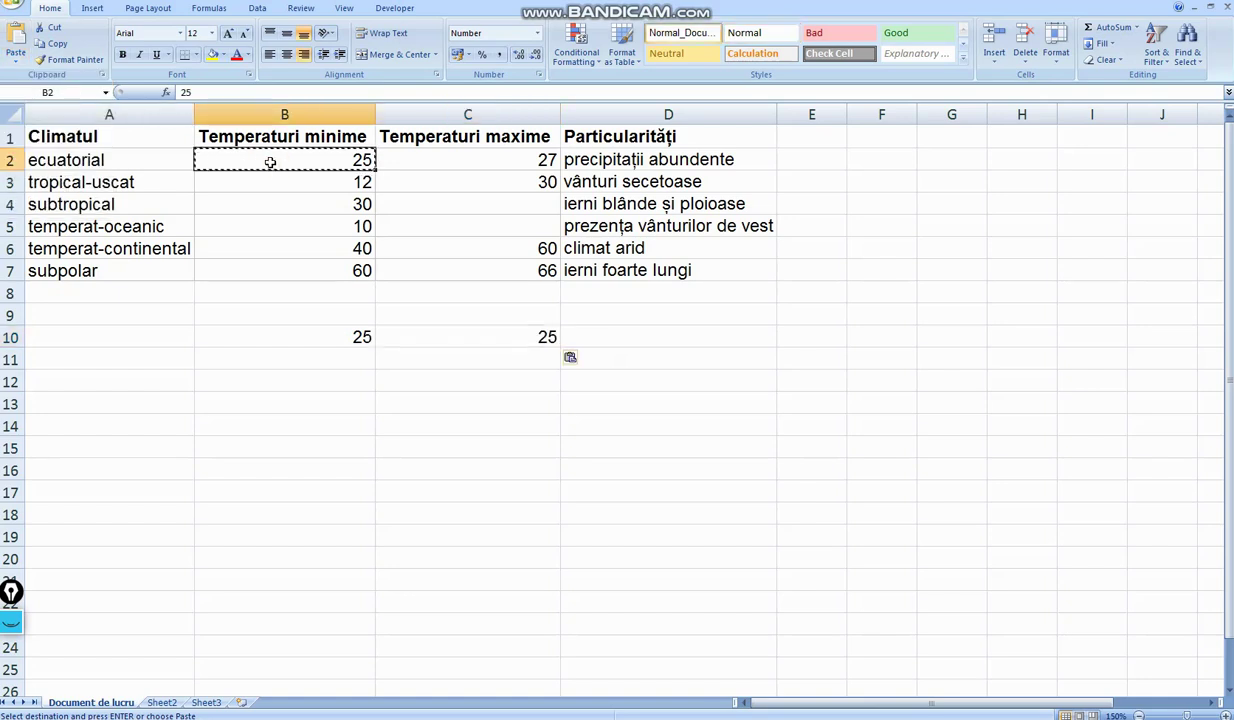
Step: Cancel the pending copy and enter 77 in B2 so linked B10 updates
{"action": "key", "text": "Escape"}
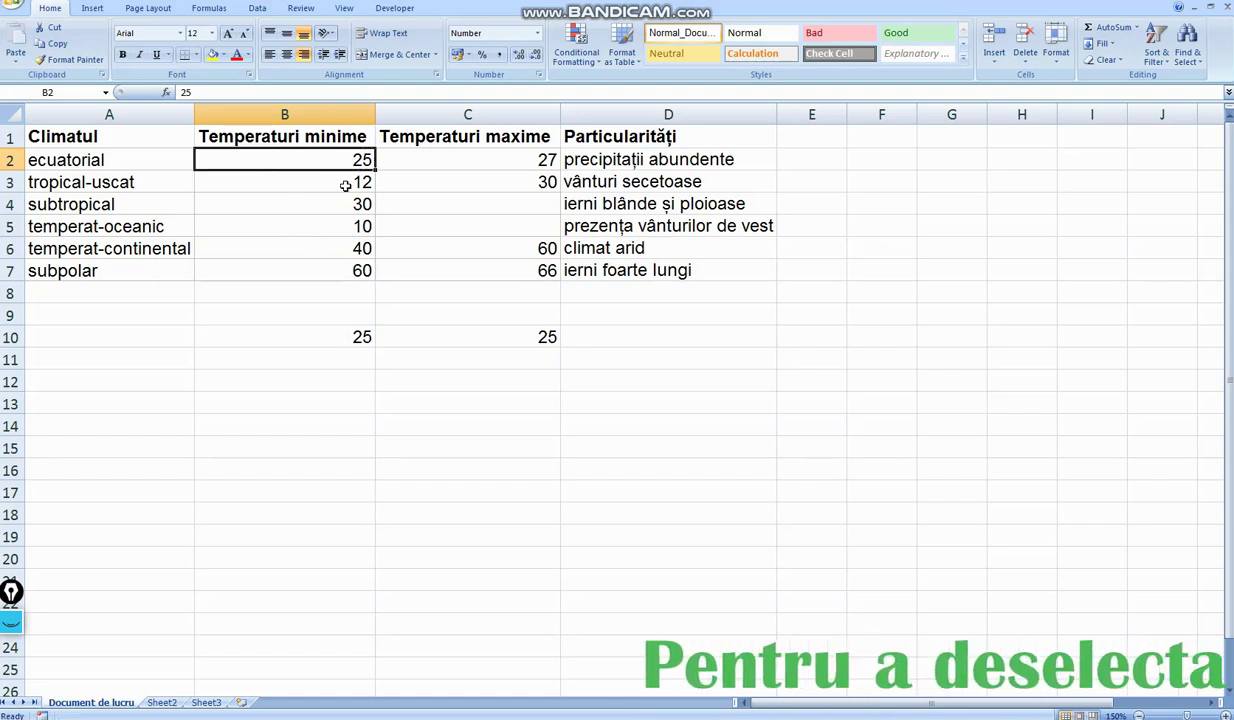
{"action": "type", "text": "77"}
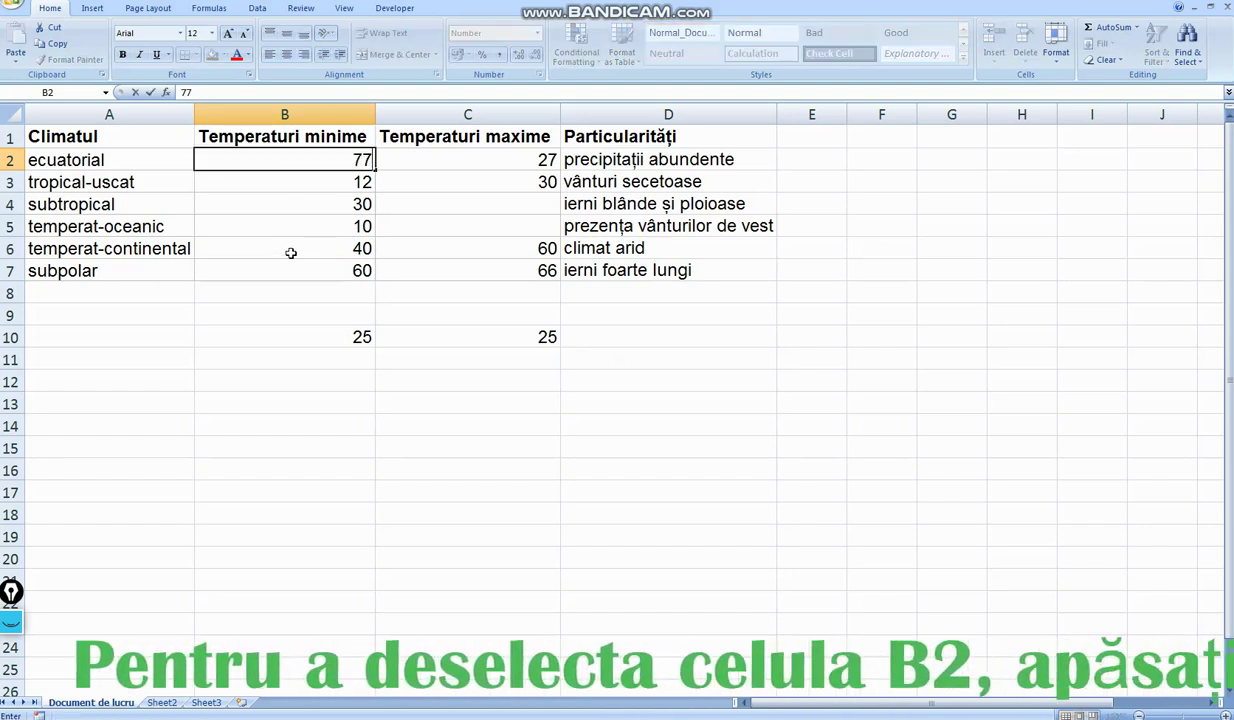
{"action": "key", "text": "Return"}
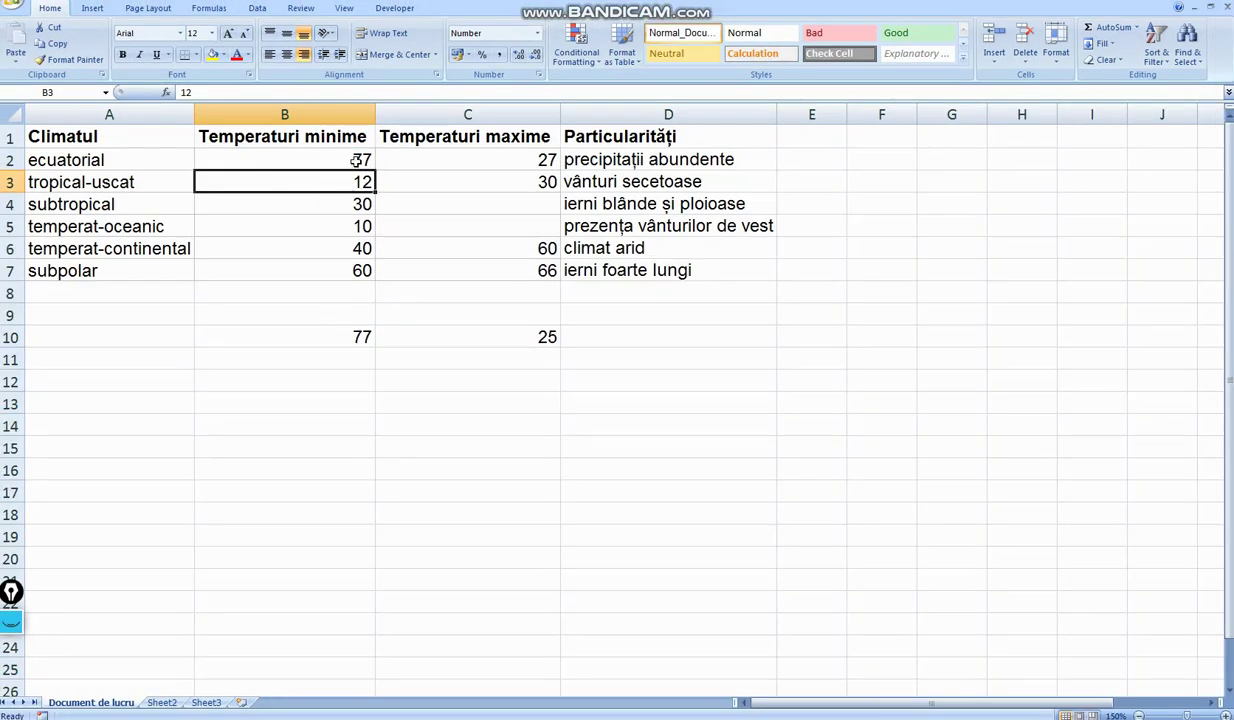
Step: Set B2 back to 25 and select cell D10
{"action": "left_click", "coordinate": [357, 160]}
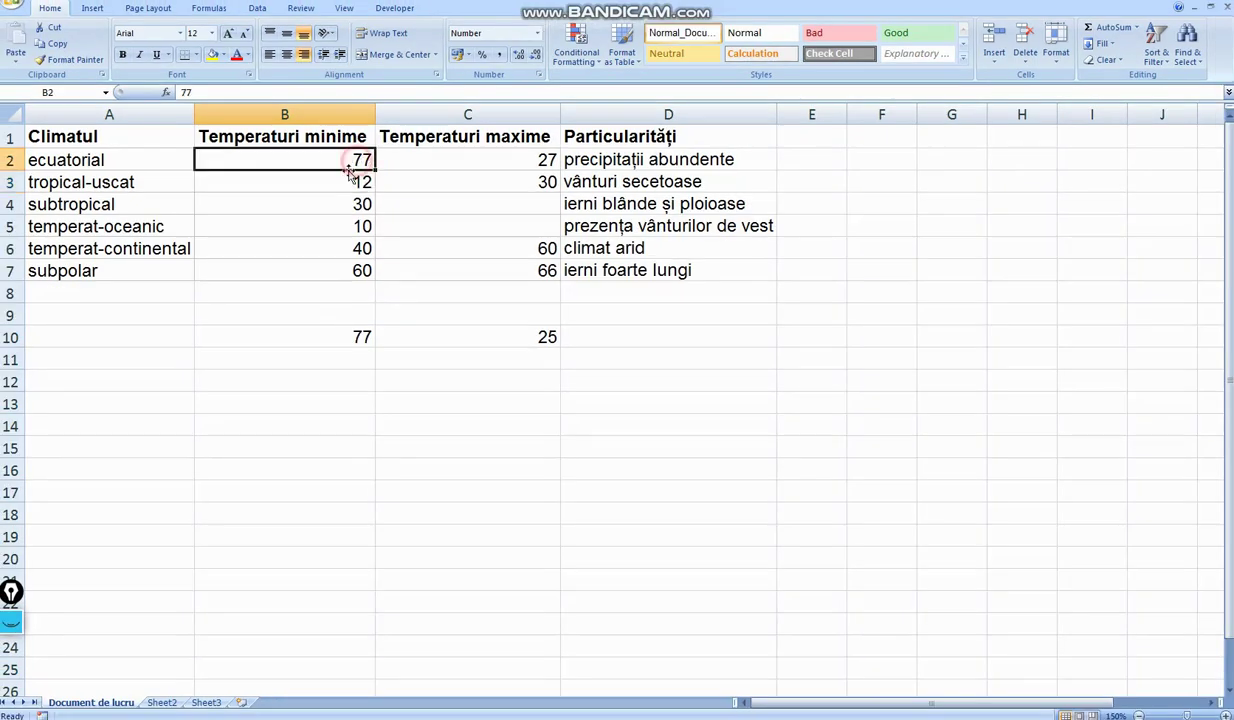
{"action": "type", "text": "25"}
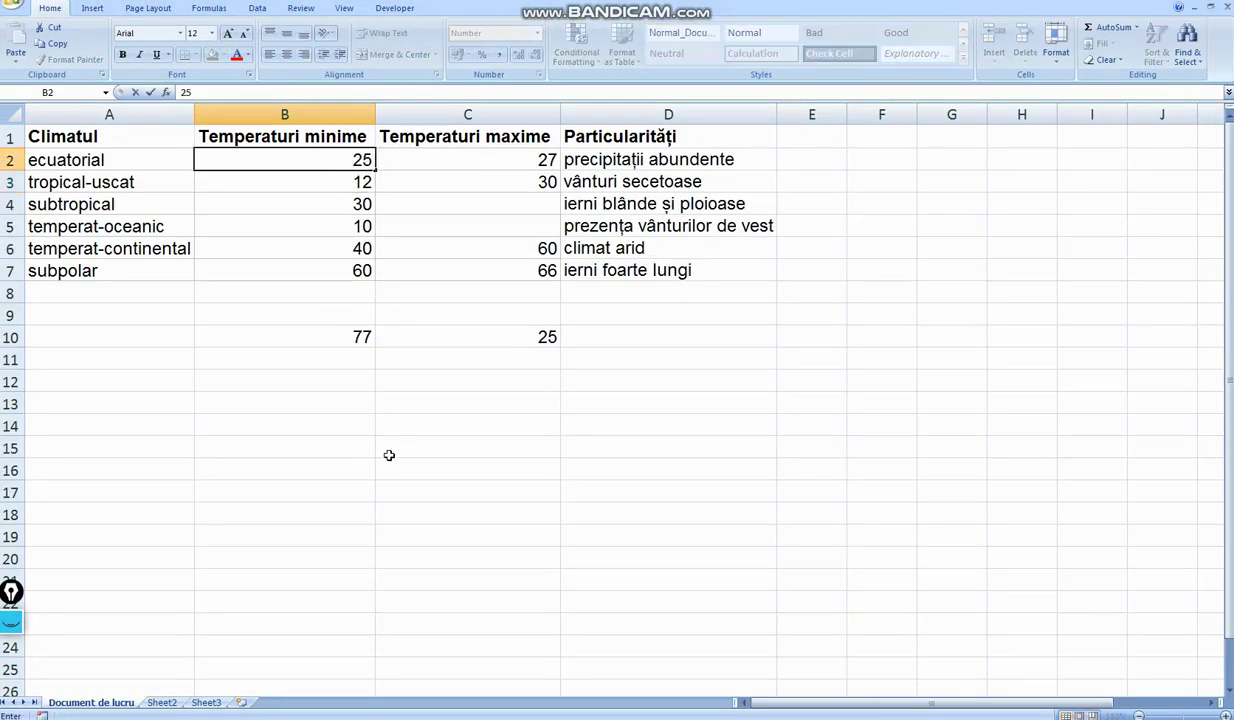
{"action": "key", "text": "Return"}
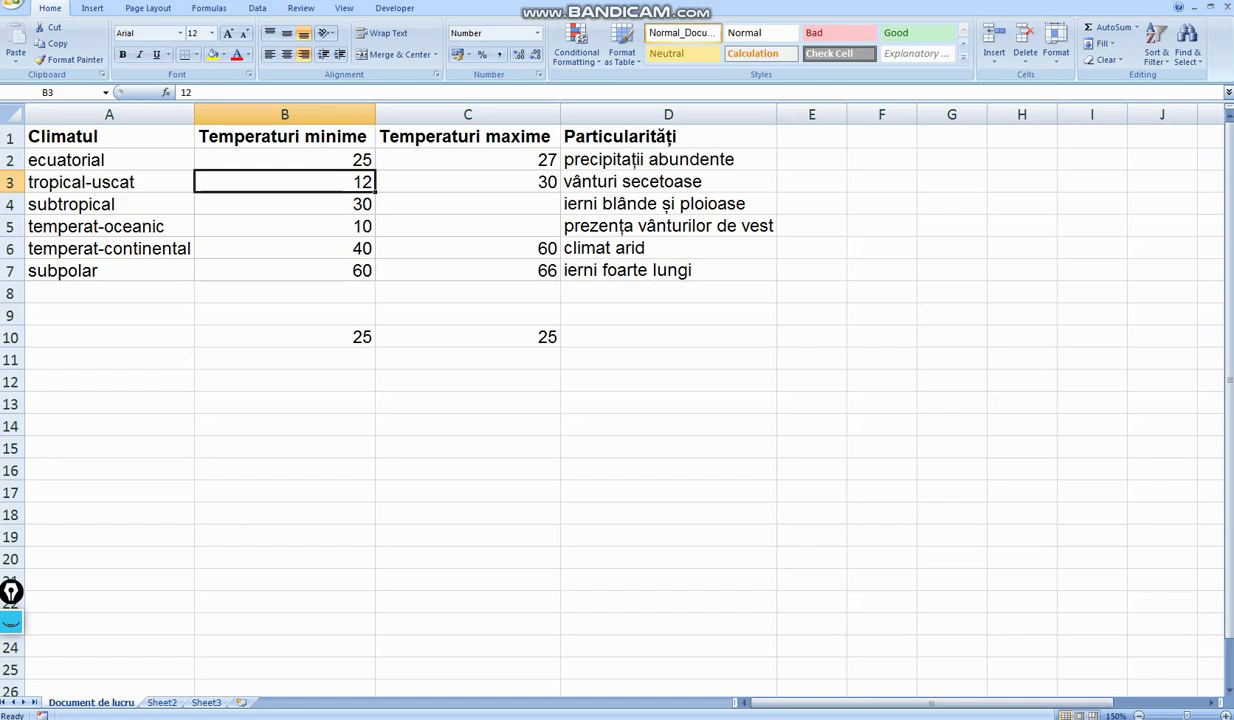
{"action": "left_click", "coordinate": [651, 338]}
{"action": "left_click", "coordinate": [651, 337]}
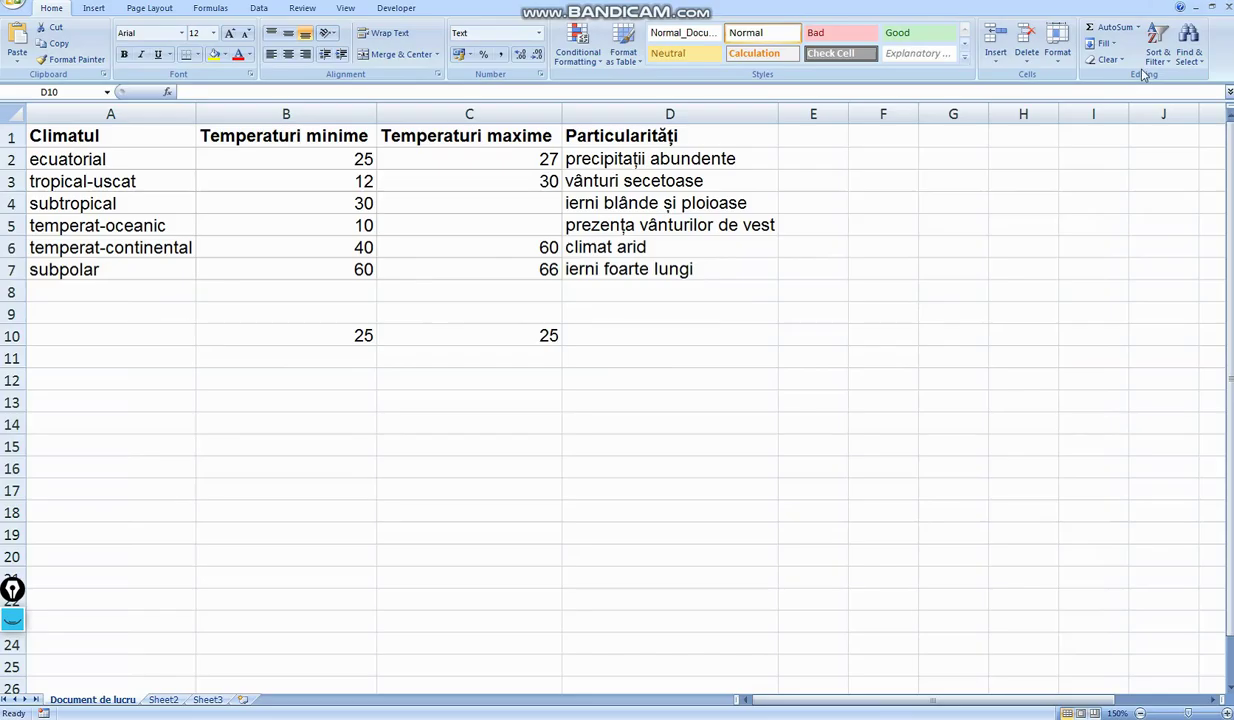
{"action": "left_click", "coordinate": [641, 334]}
Step: Paste the nested IF formula on C2 into D10 and commit it, showing 'Locomotive cu abur'
{"action": "right_click", "coordinate": [643, 335]}
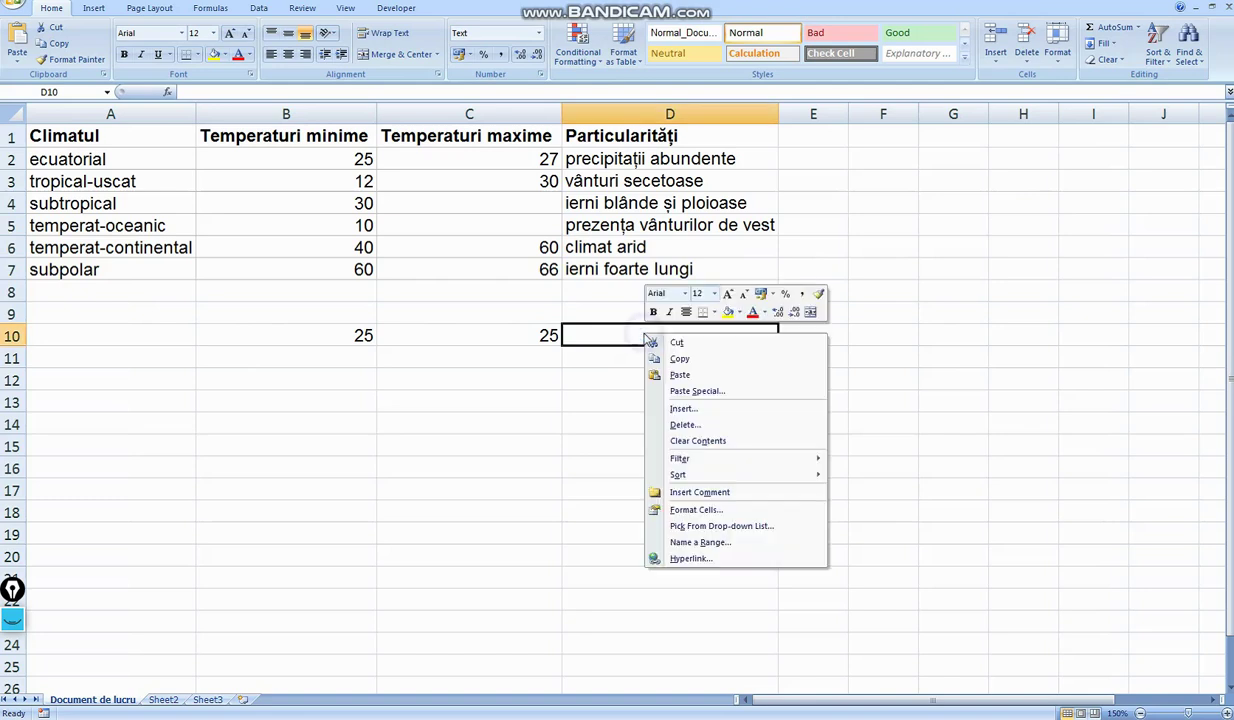
{"action": "left_click", "coordinate": [681, 375]}
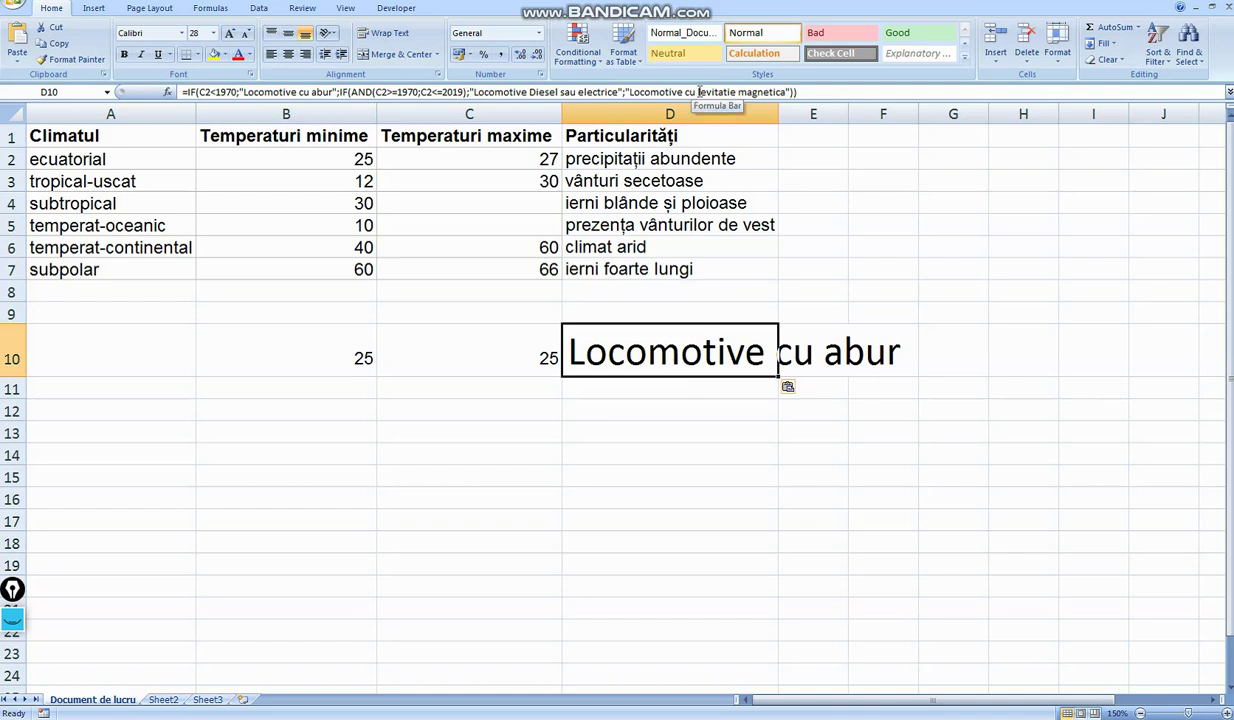
{"action": "left_click", "coordinate": [812, 92]}
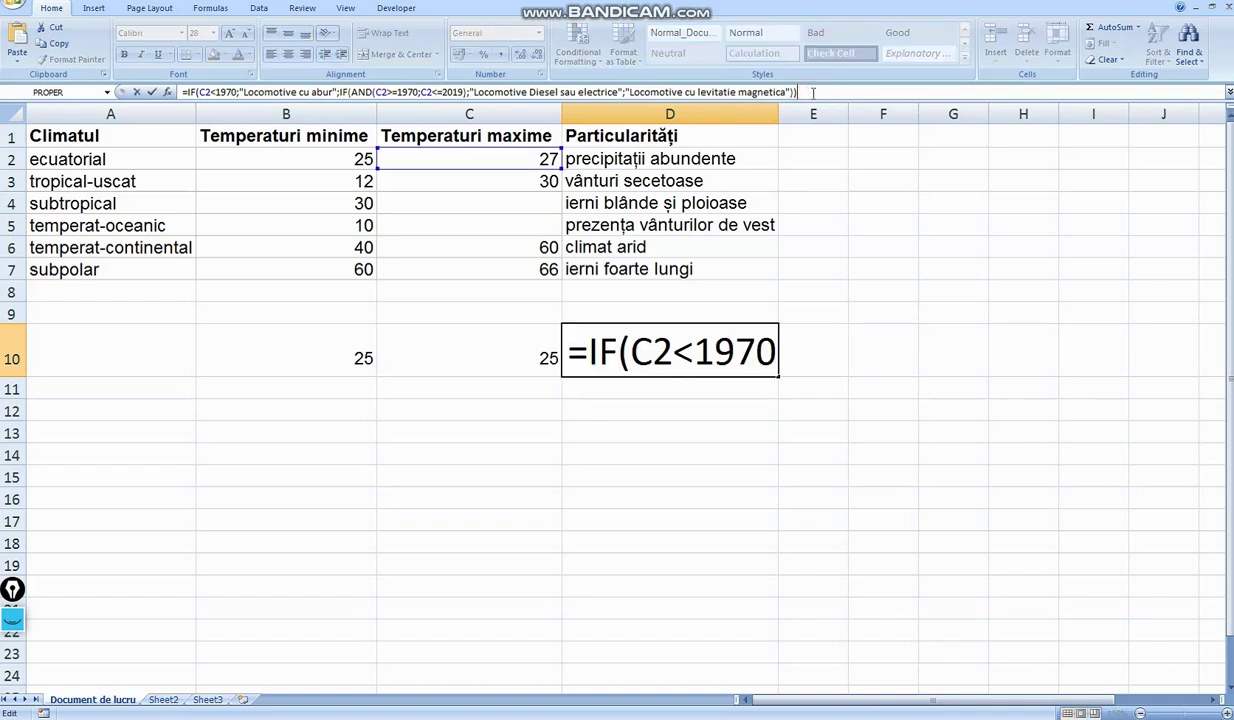
{"action": "triple_click", "coordinate": [800, 92]}
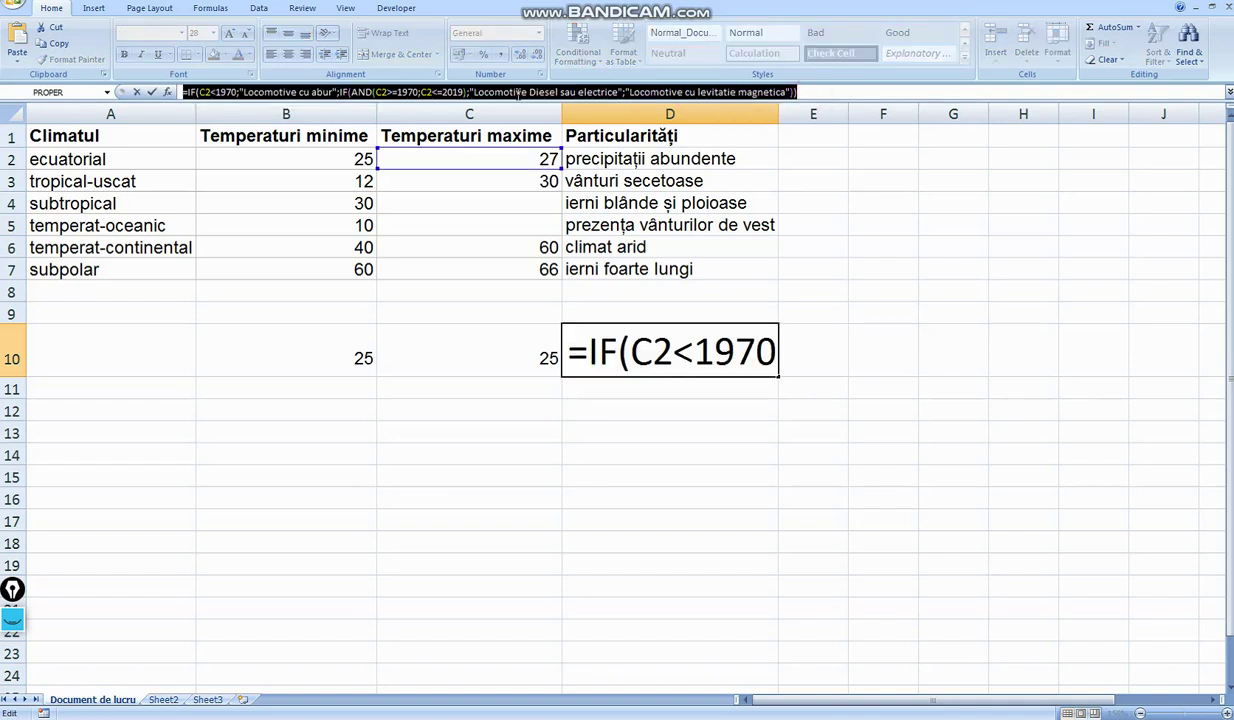
{"action": "left_click", "coordinate": [800, 92]}
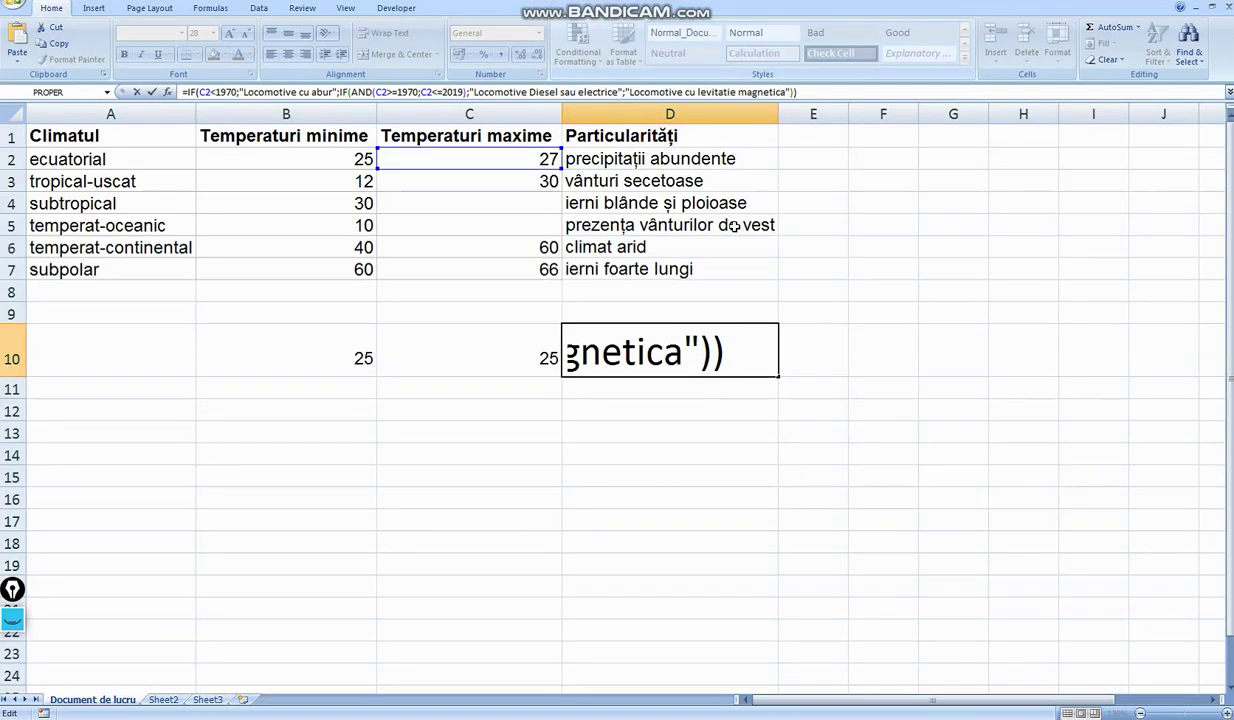
{"action": "key", "text": "Return"}
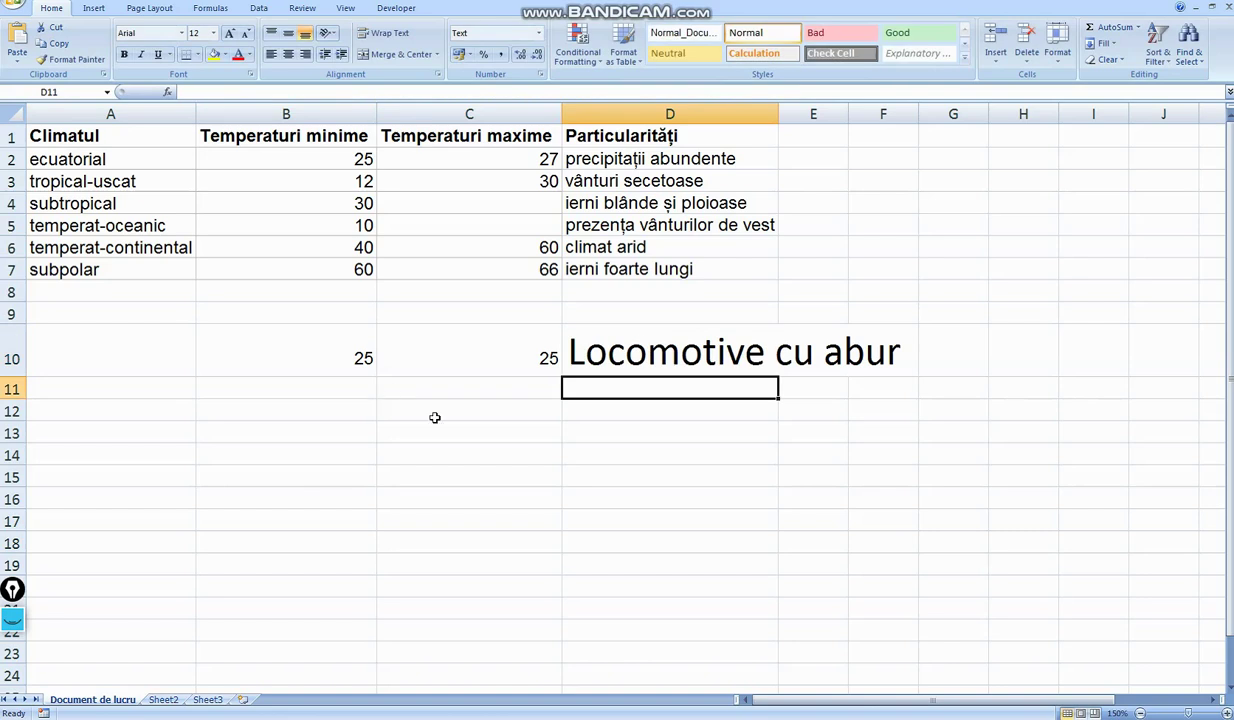
{"action": "left_click", "coordinate": [592, 341]}
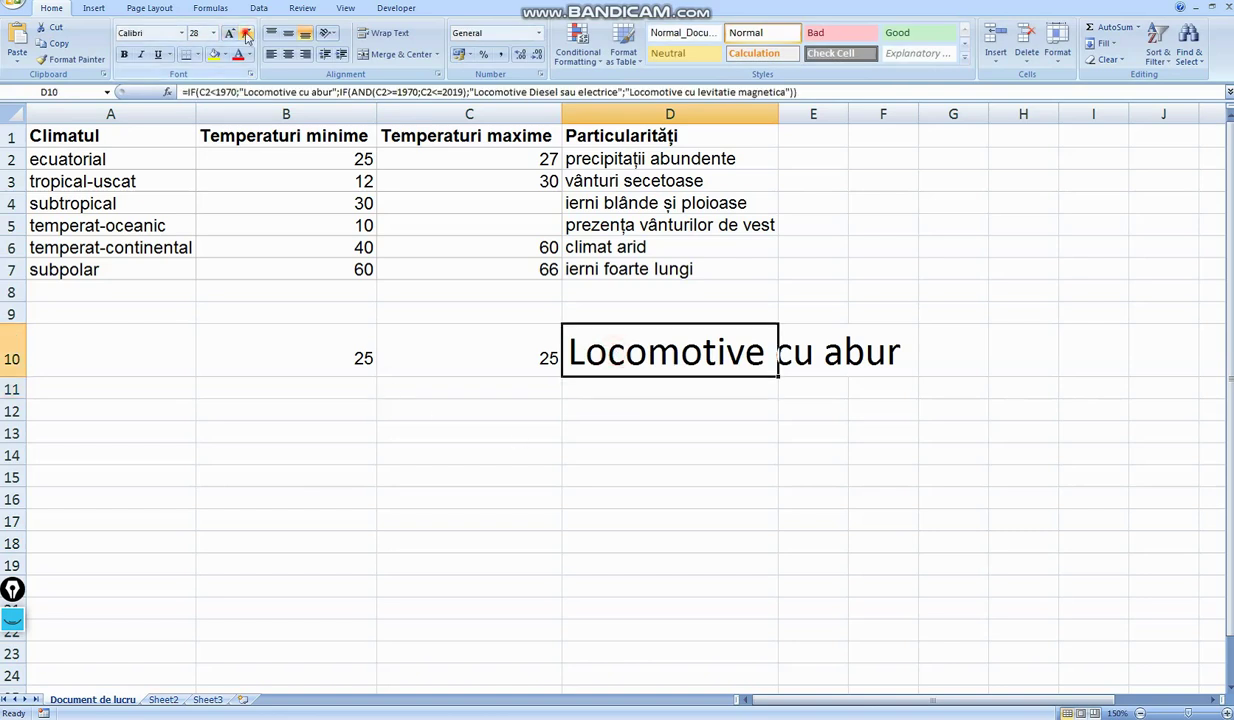
Step: Shrink the D10 text to font size 18
{"action": "left_click", "coordinate": [246, 35]}
{"action": "left_click", "coordinate": [246, 35]}
{"action": "left_click", "coordinate": [246, 35]}
{"action": "left_click", "coordinate": [246, 35]}
{"action": "left_click", "coordinate": [246, 35]}
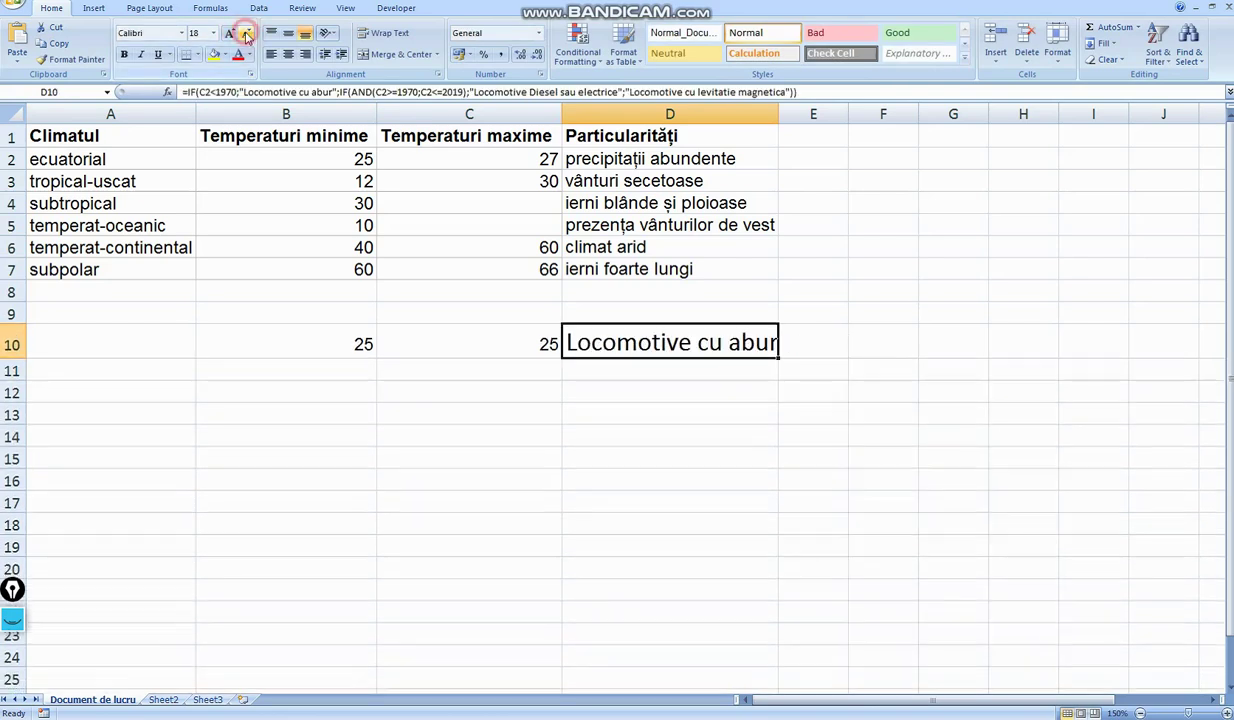
Step: Test the formula with years 1980 and 2019 in C2, checking D10
{"action": "left_click", "coordinate": [537, 159]}
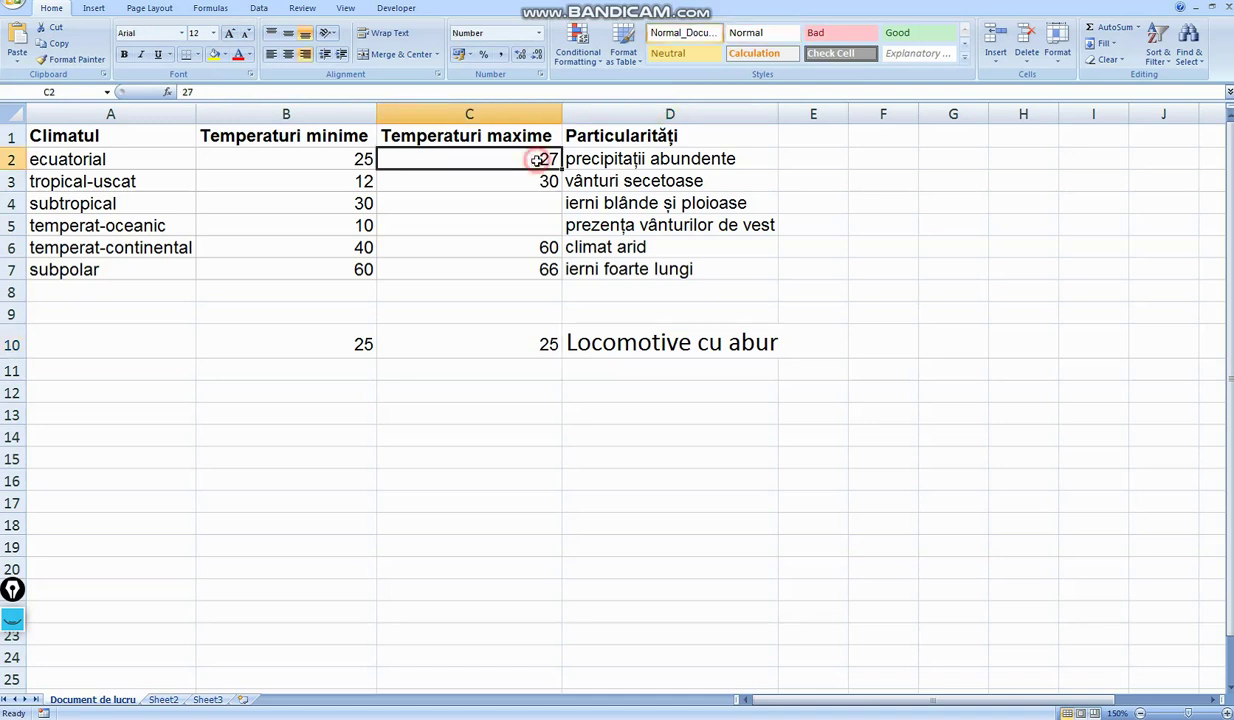
{"action": "type", "text": "1980"}
{"action": "key", "text": "Return"}
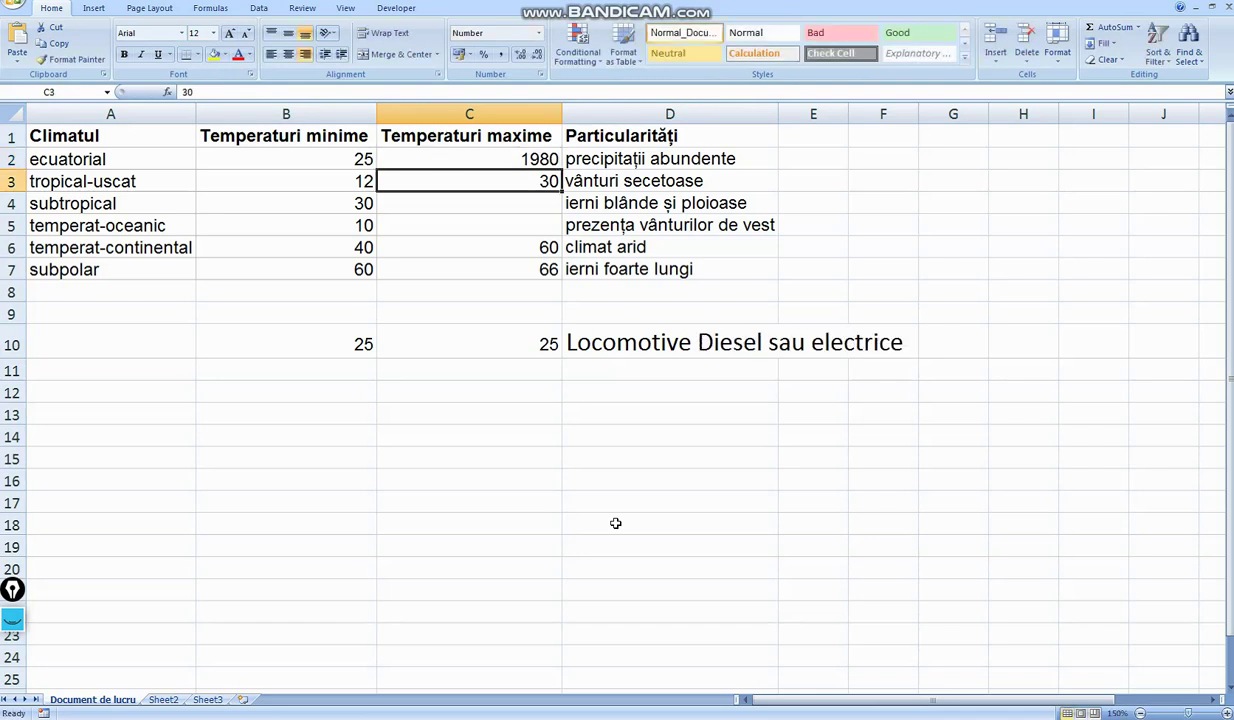
{"action": "left_click", "coordinate": [467, 158]}
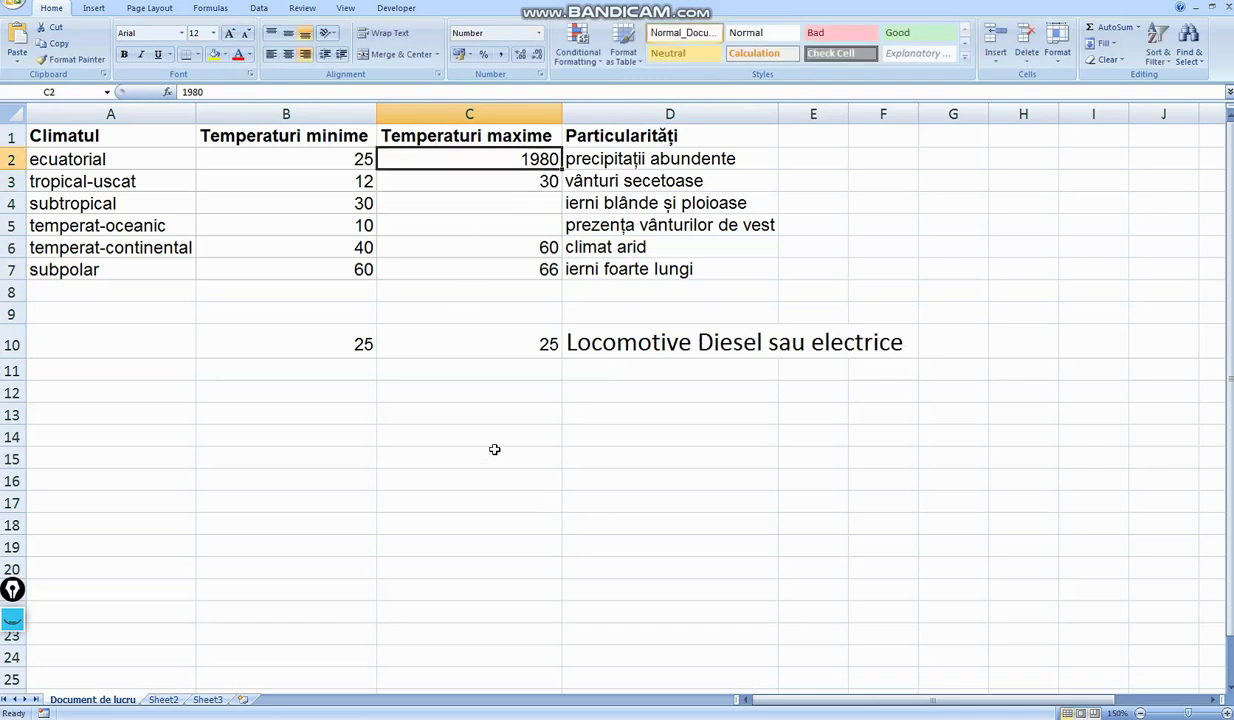
{"action": "type", "text": "2019"}
{"action": "key", "text": "Return"}
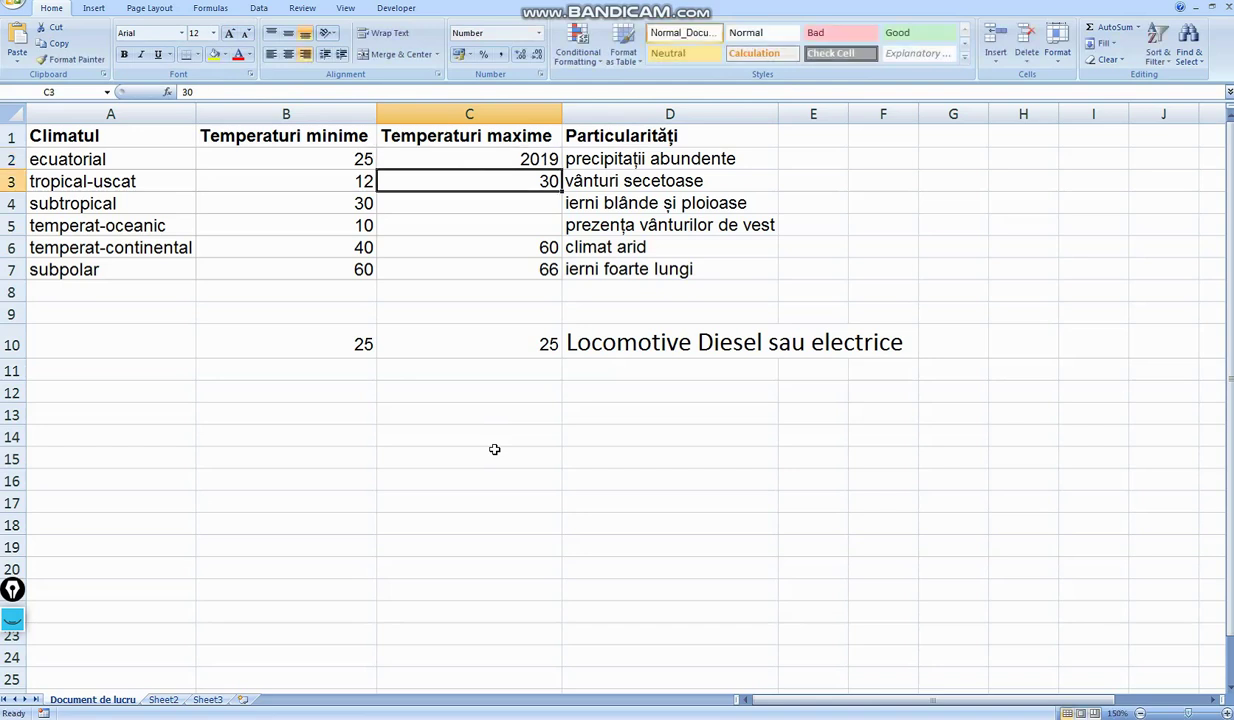
{"action": "left_click", "coordinate": [497, 159]}
{"action": "left_click", "coordinate": [615, 334]}
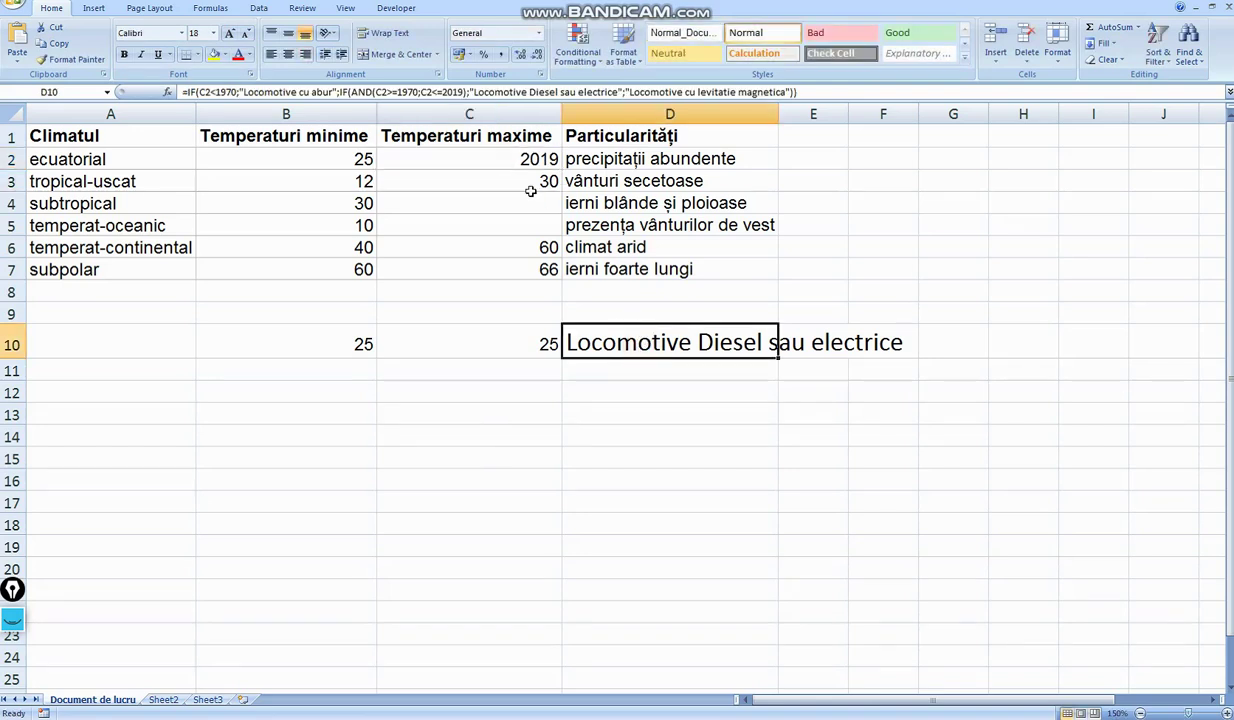
Step: Try 2020, then 1960 in C2, leaving D10 showing 'Locomotive cu abur'
{"action": "left_click", "coordinate": [519, 150]}
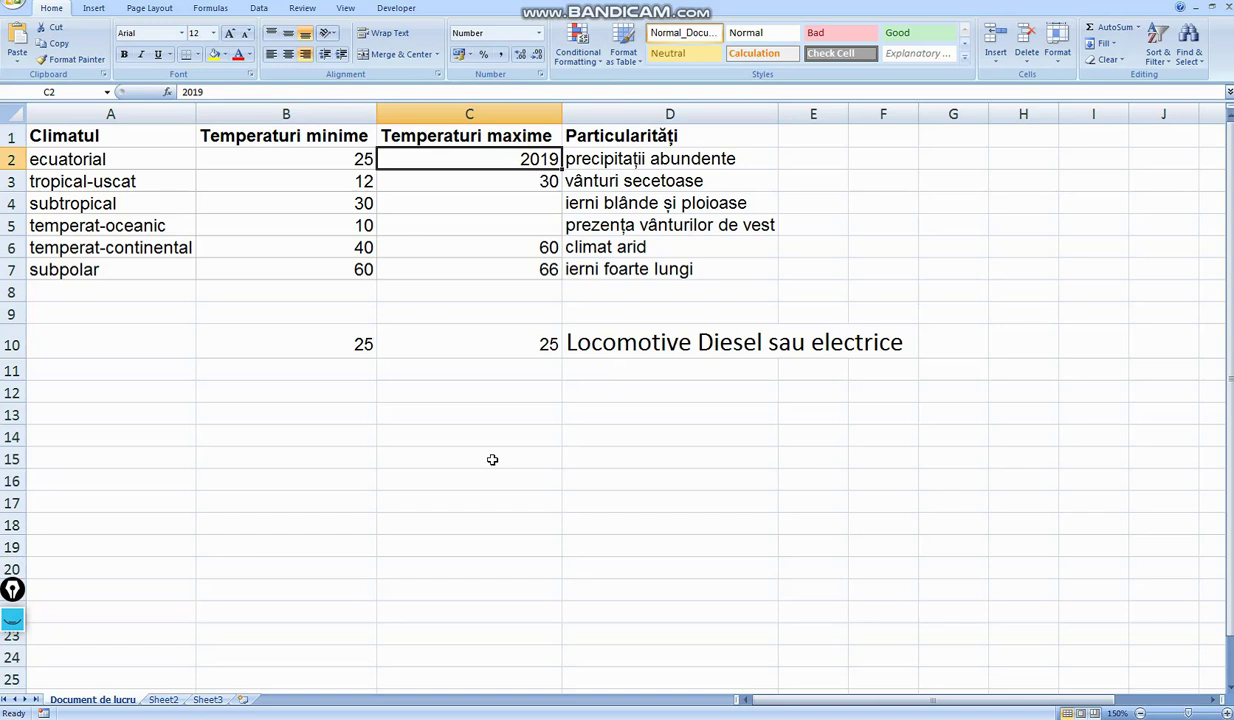
{"action": "type", "text": "20"}
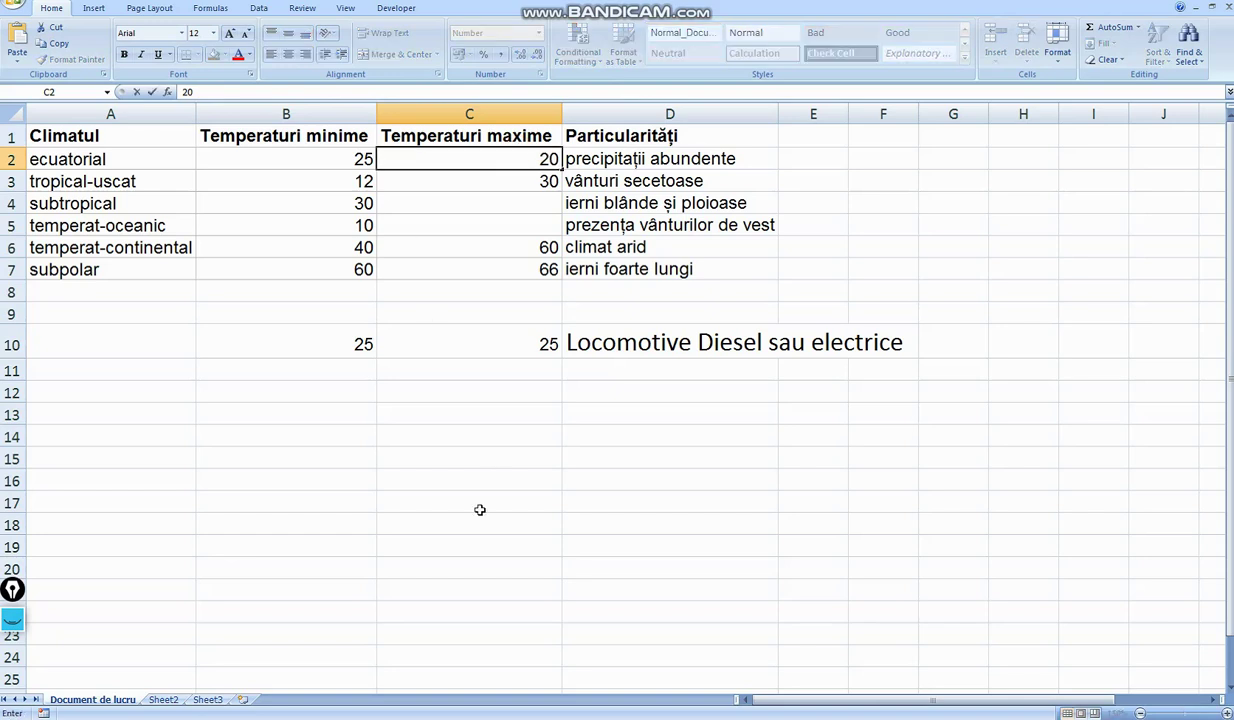
{"action": "type", "text": "20"}
{"action": "key", "text": "Return"}
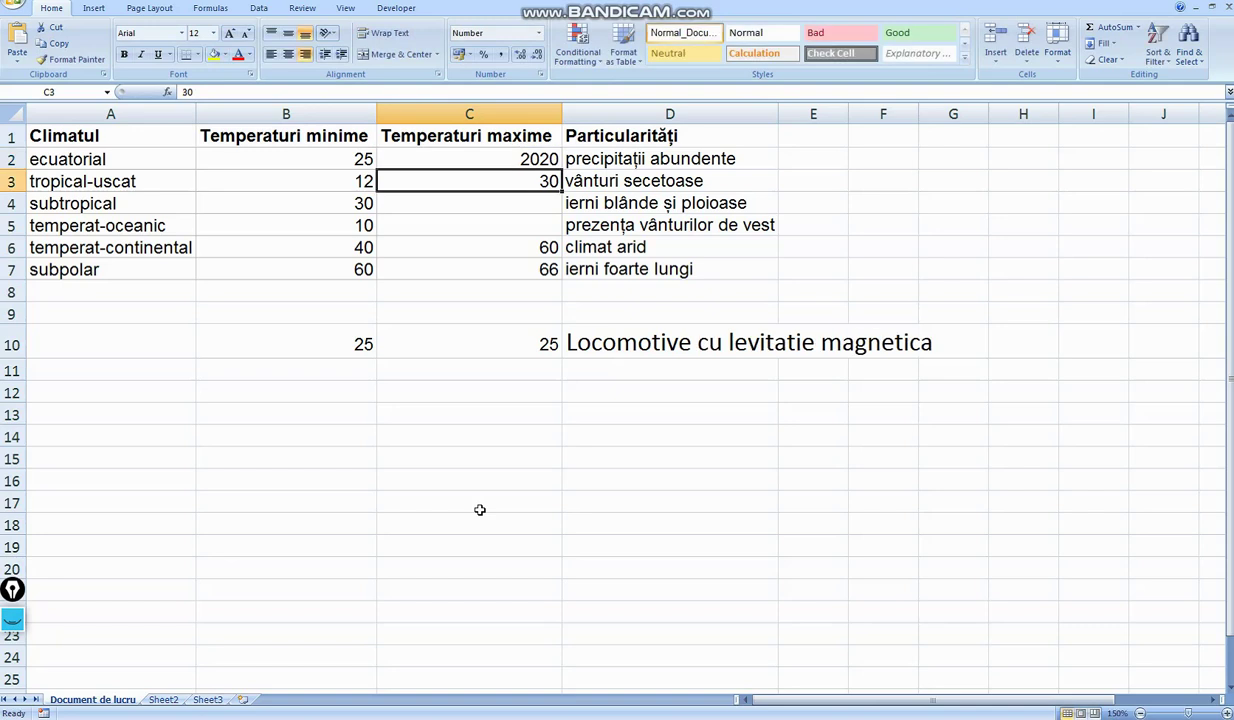
{"action": "left_click", "coordinate": [477, 160]}
{"action": "type", "text": "19"}
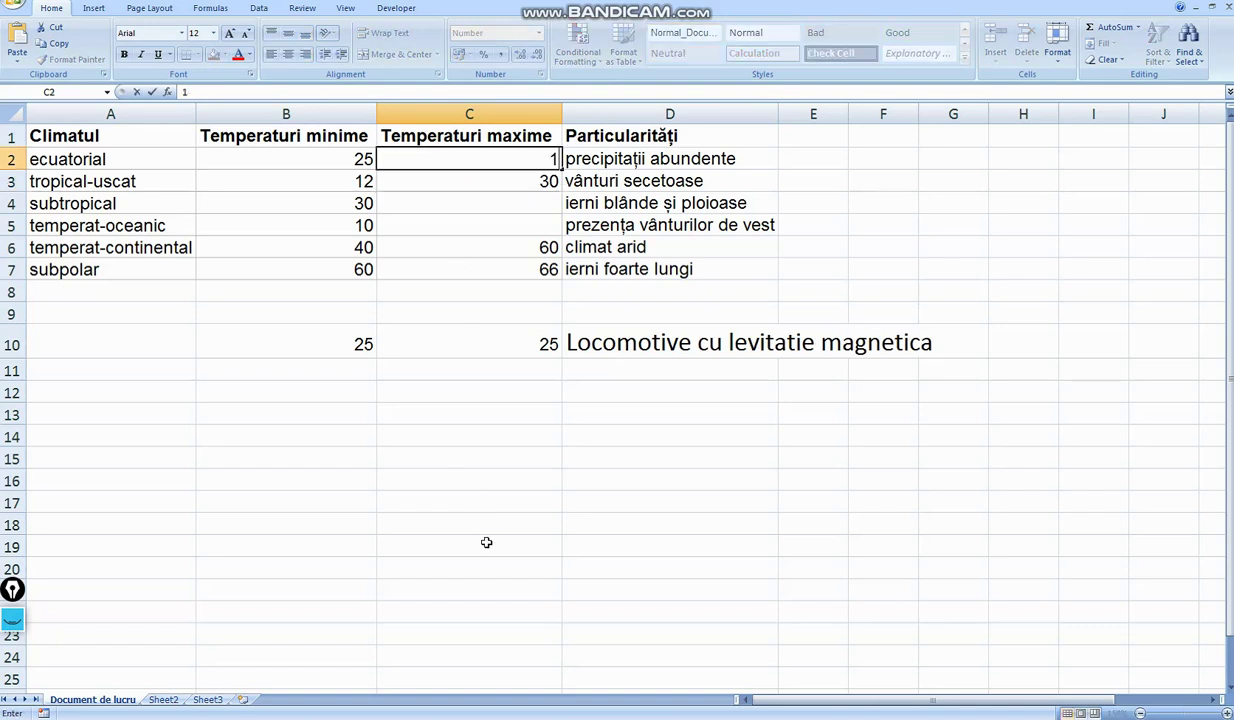
{"action": "type", "text": "60"}
{"action": "key", "text": "Return"}
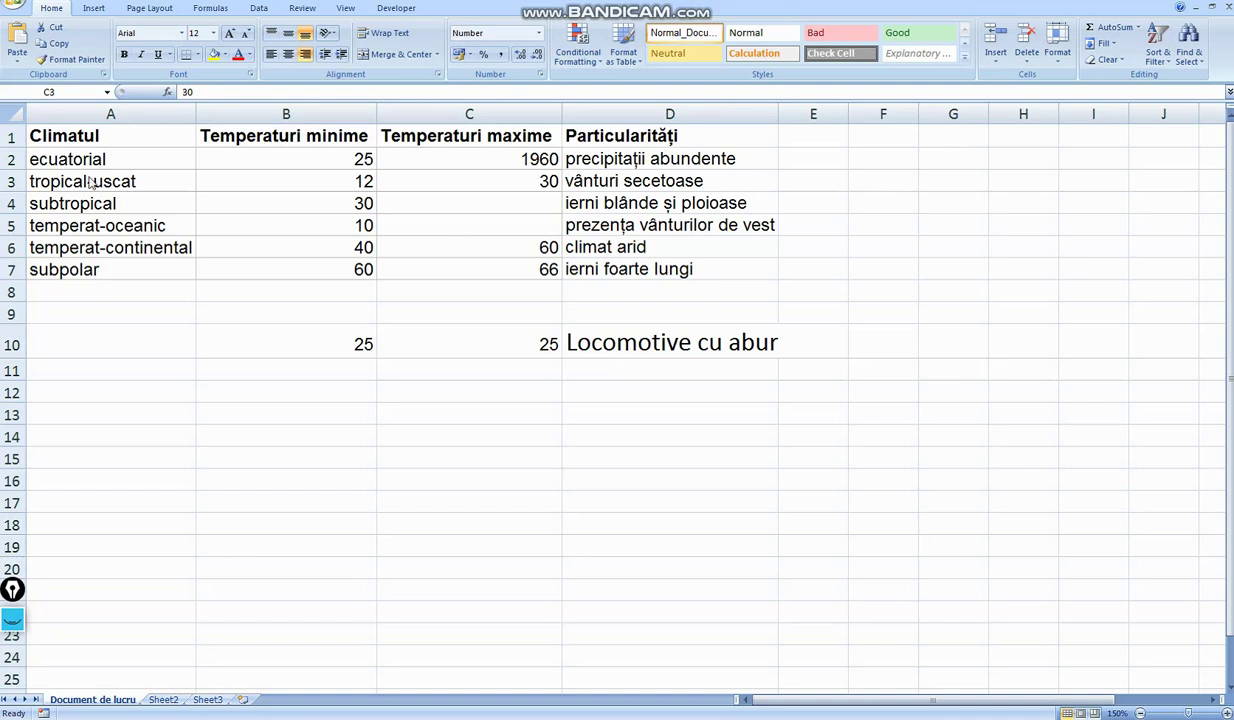
{"action": "left_click_drag", "start_coordinate": [84, 161], "coordinate": [287, 226]}
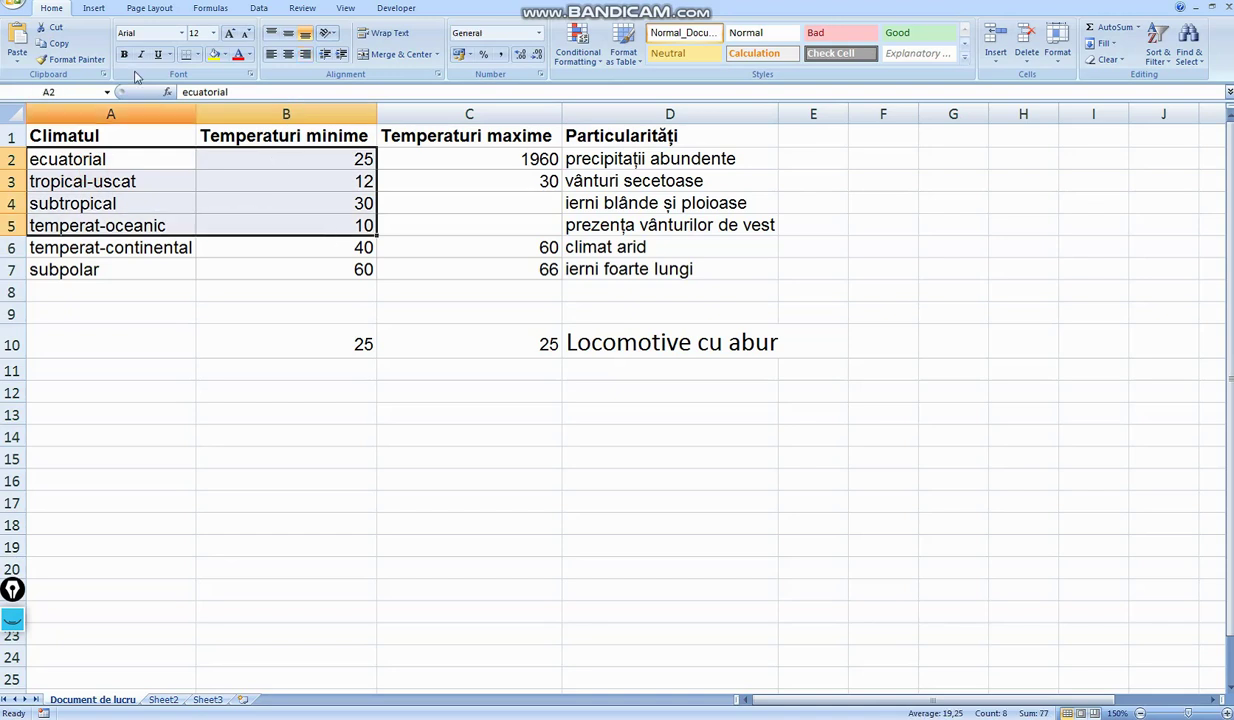
Step: Insert a 3-D Area chart of the climates and minimum temperatures in A2:B5
{"action": "left_click", "coordinate": [93, 8]}
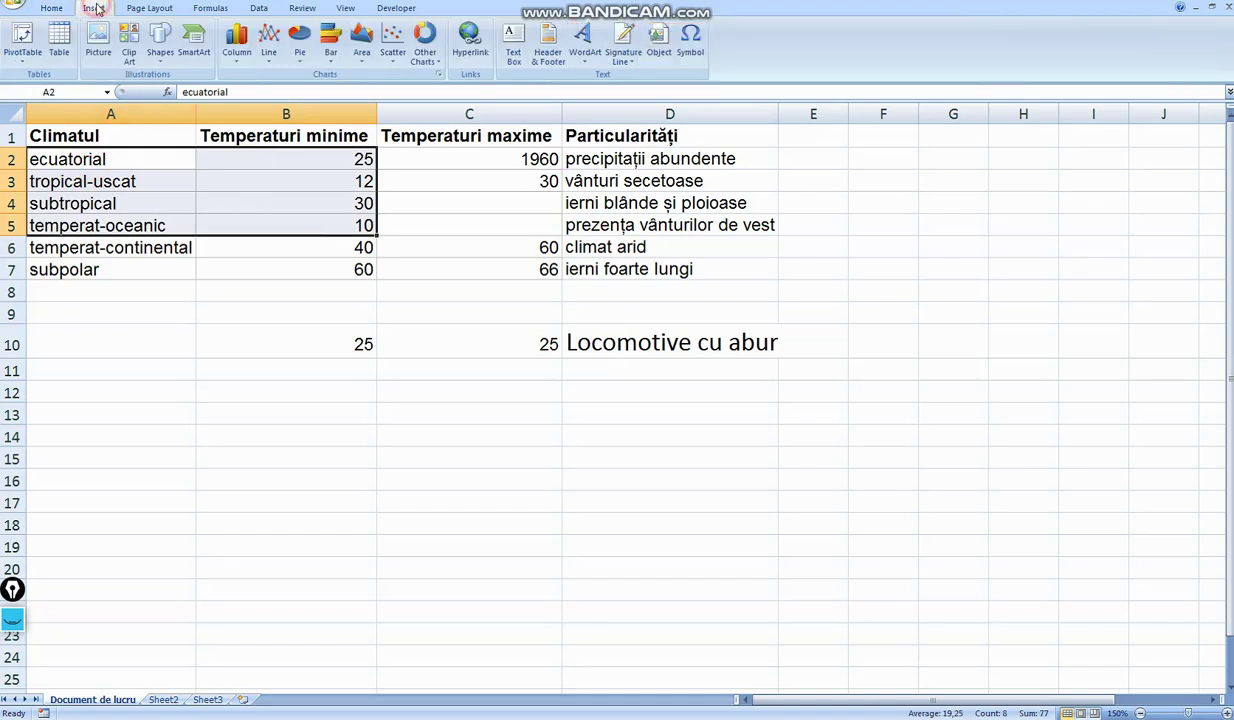
{"action": "left_click", "coordinate": [362, 52]}
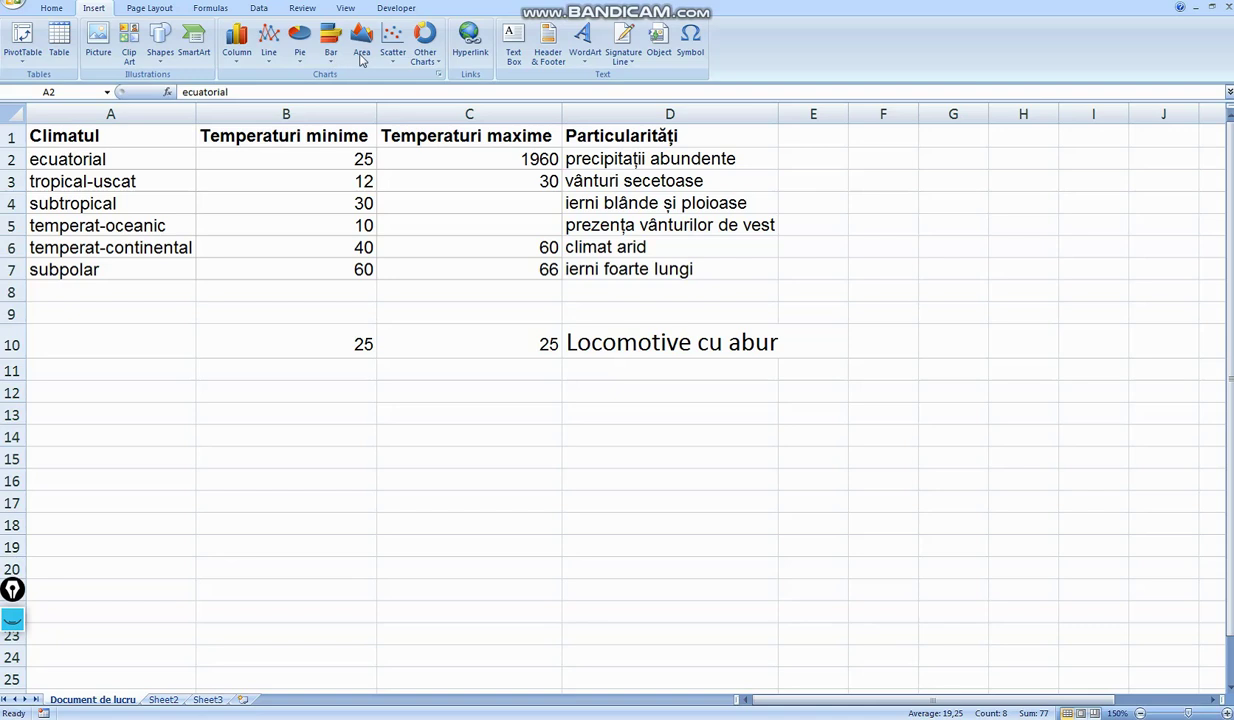
{"action": "left_click", "coordinate": [362, 55]}
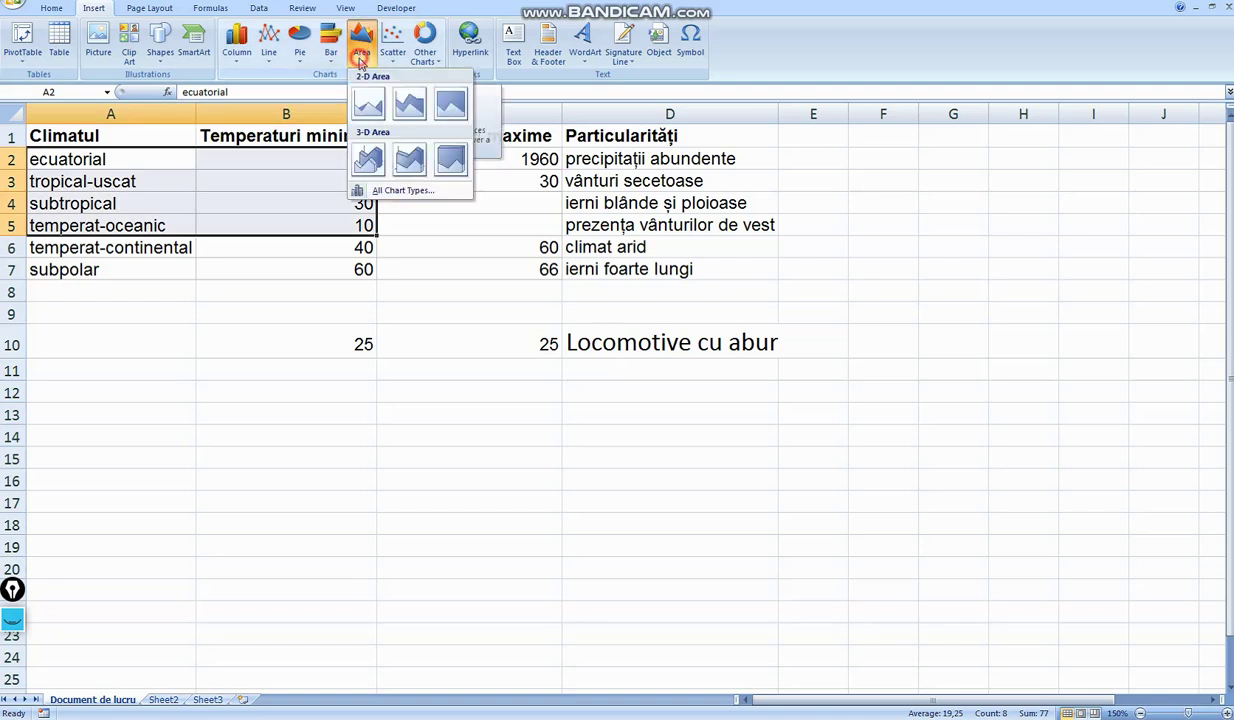
{"action": "left_click", "coordinate": [368, 158]}
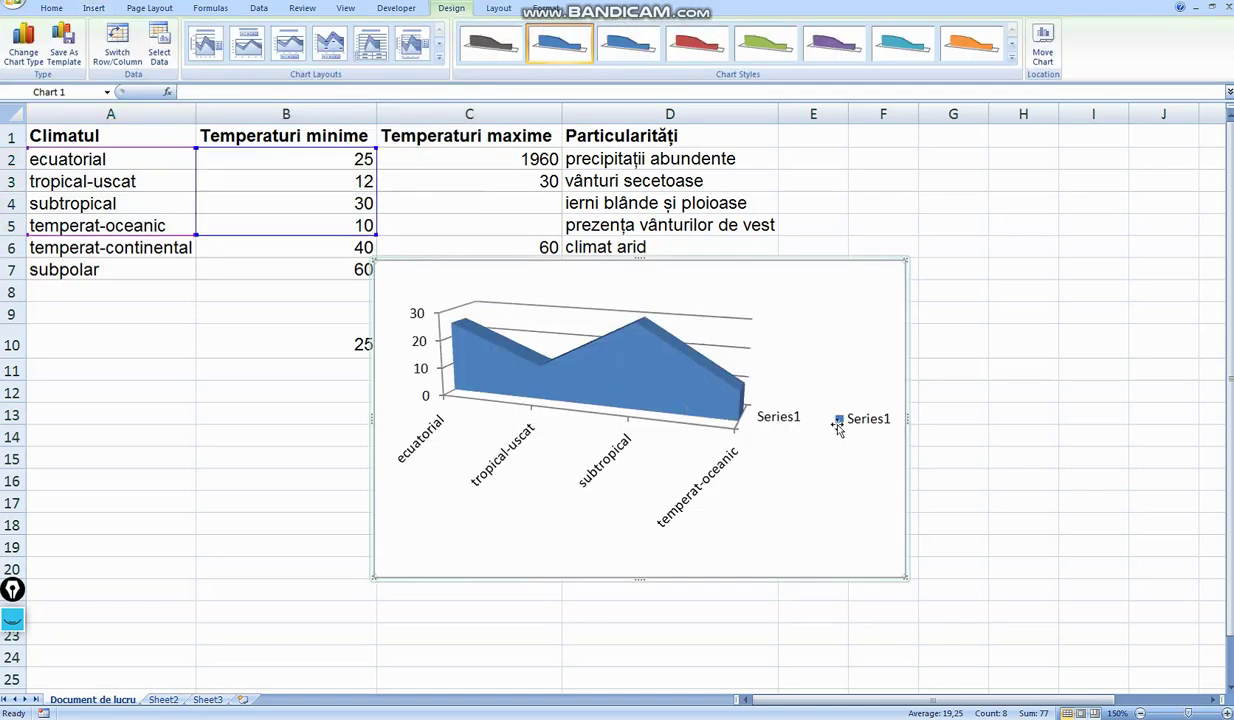
{"action": "left_click", "coordinate": [495, 9]}
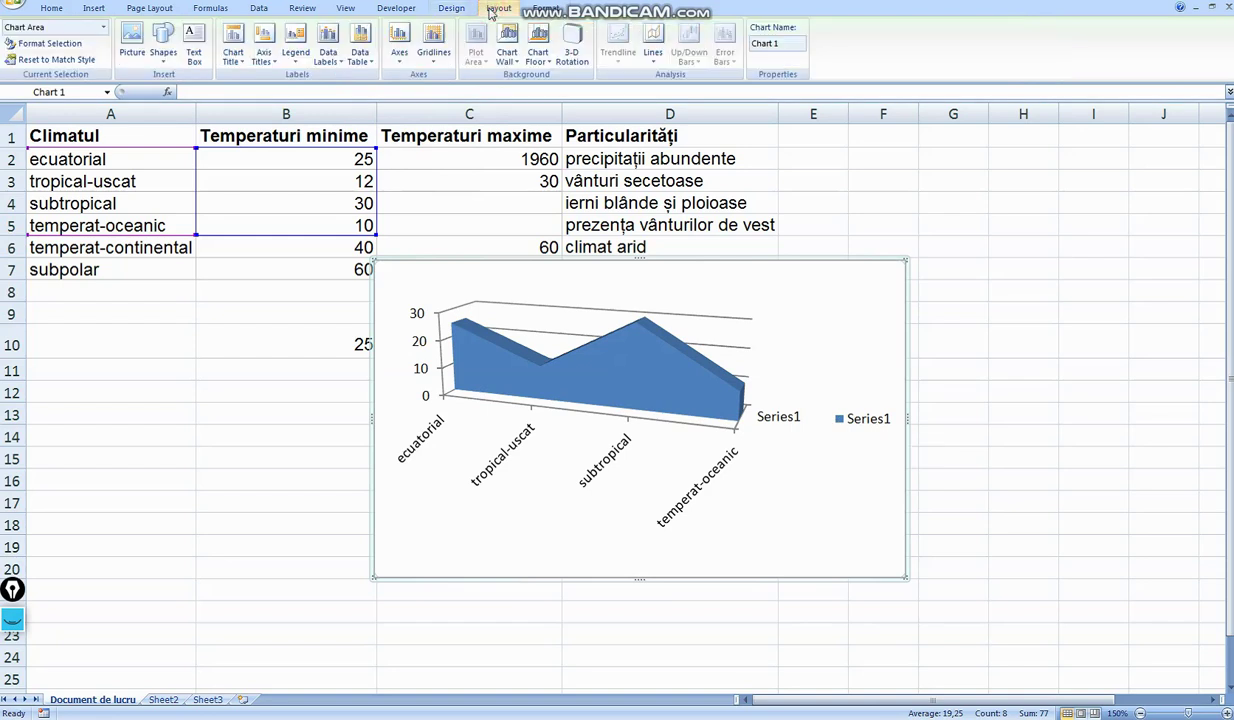
Step: Set the horizontal axis label text direction to Rotate all text 270°
{"action": "left_click", "coordinate": [392, 62]}
{"action": "mouse_move", "coordinate": [447, 83]}
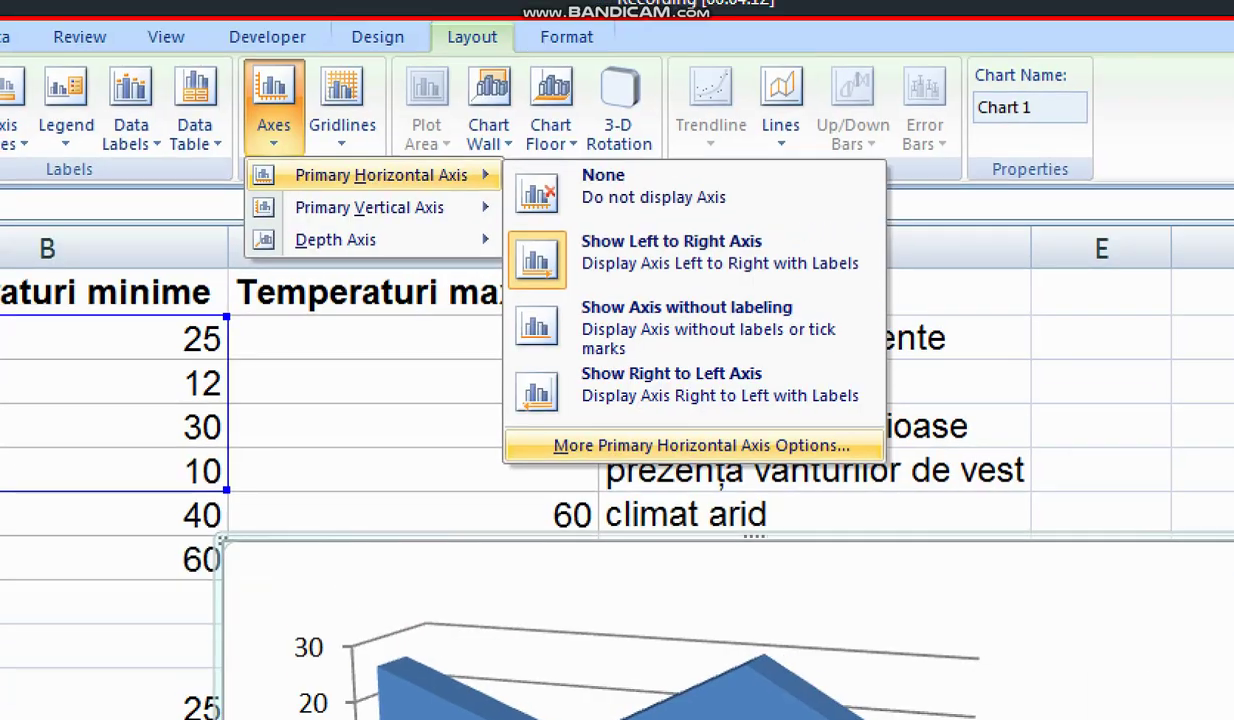
{"action": "left_click_drag", "start_coordinate": [421, 21], "coordinate": [507, 63]}
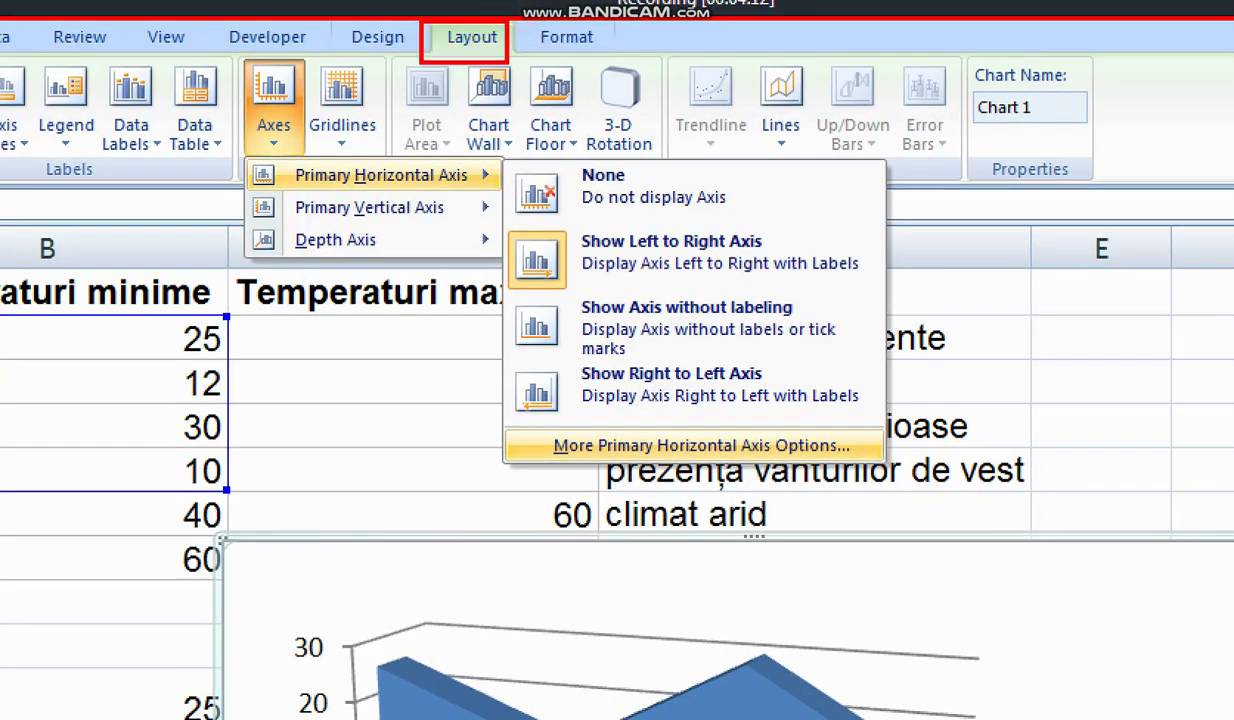
{"action": "mouse_move", "coordinate": [237, 55]}
{"action": "left_mouse_down"}
{"action": "mouse_move", "coordinate": [312, 155]}
{"action": "mouse_move", "coordinate": [505, 191]}
{"action": "left_mouse_up"}
{"action": "left_click_drag", "start_coordinate": [523, 431], "coordinate": [857, 461]}
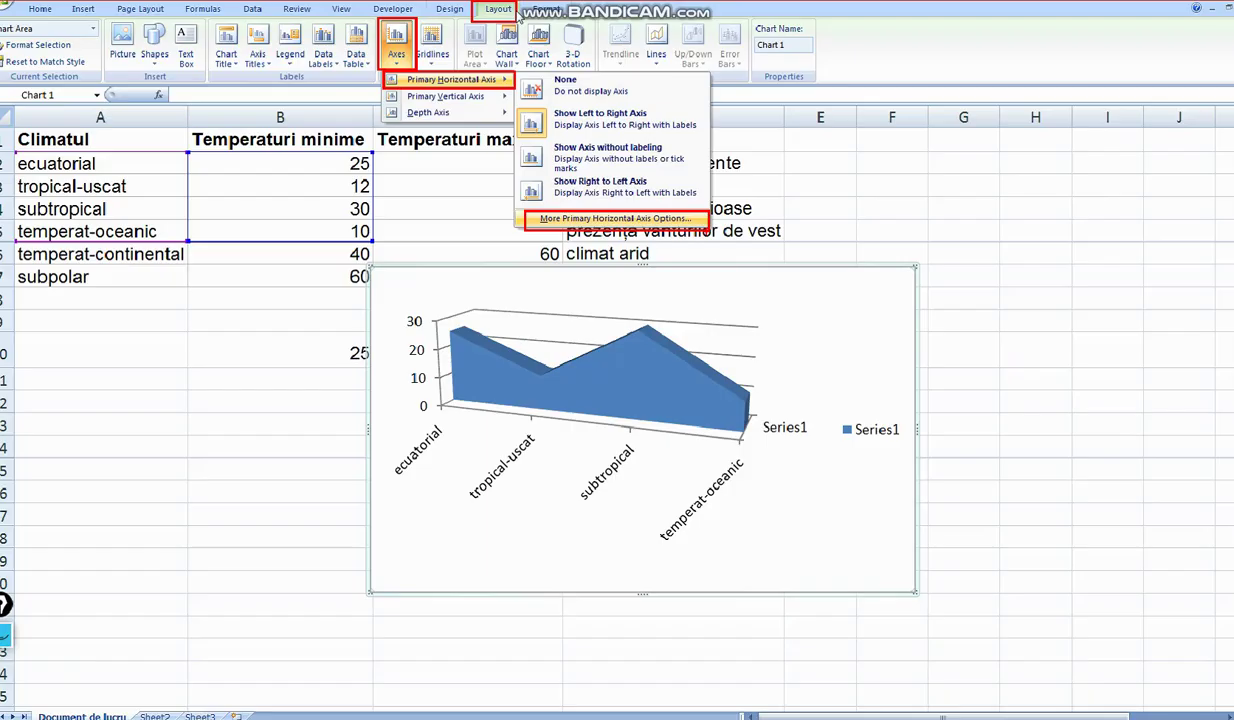
{"action": "left_click", "coordinate": [401, 60]}
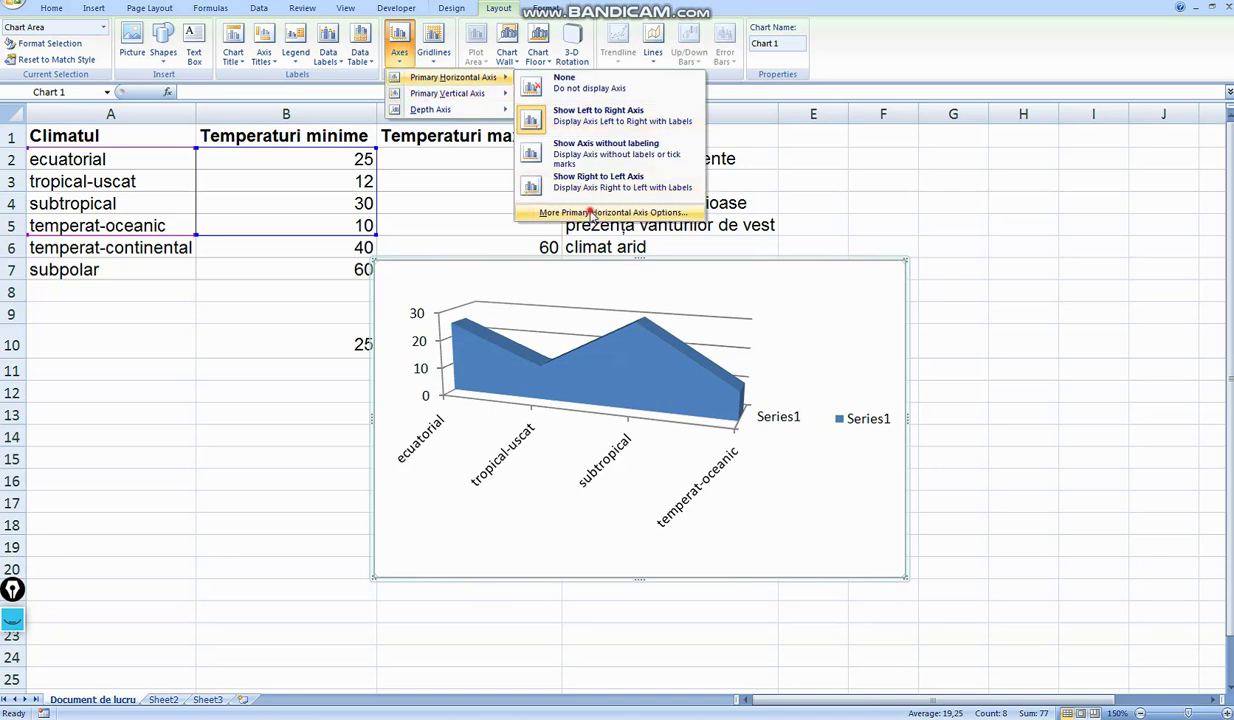
{"action": "left_click", "coordinate": [592, 213]}
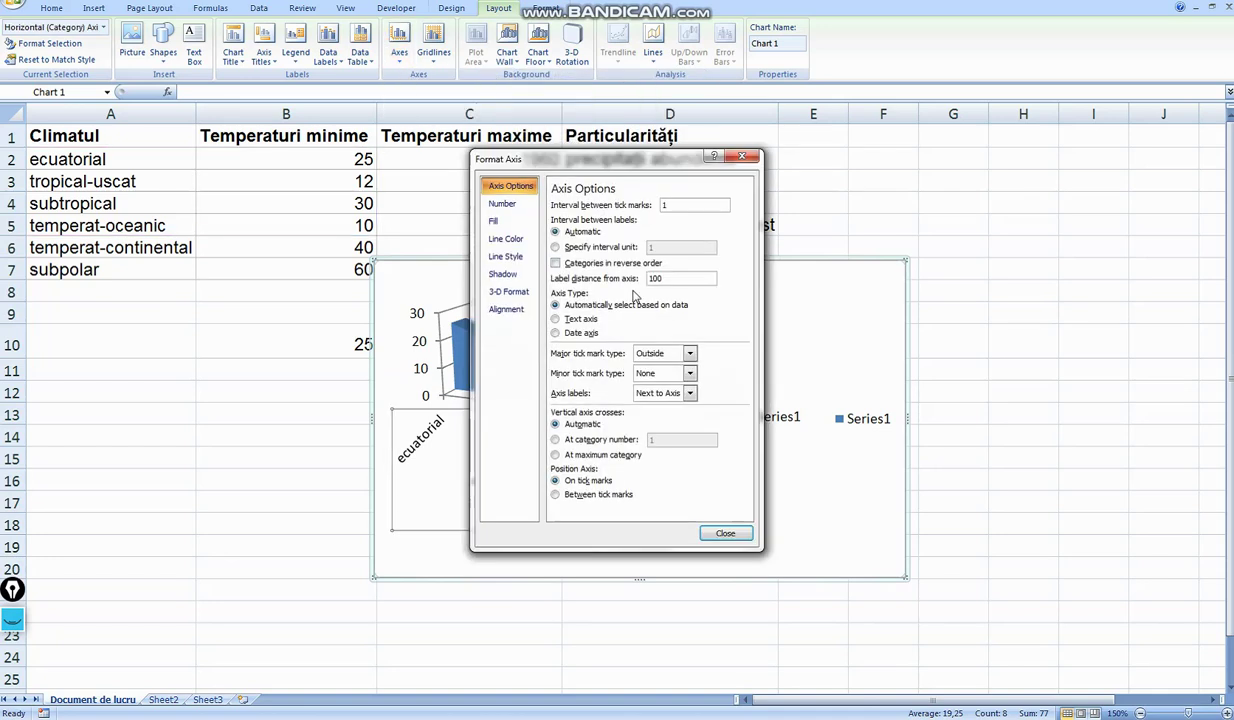
{"action": "left_click", "coordinate": [506, 309]}
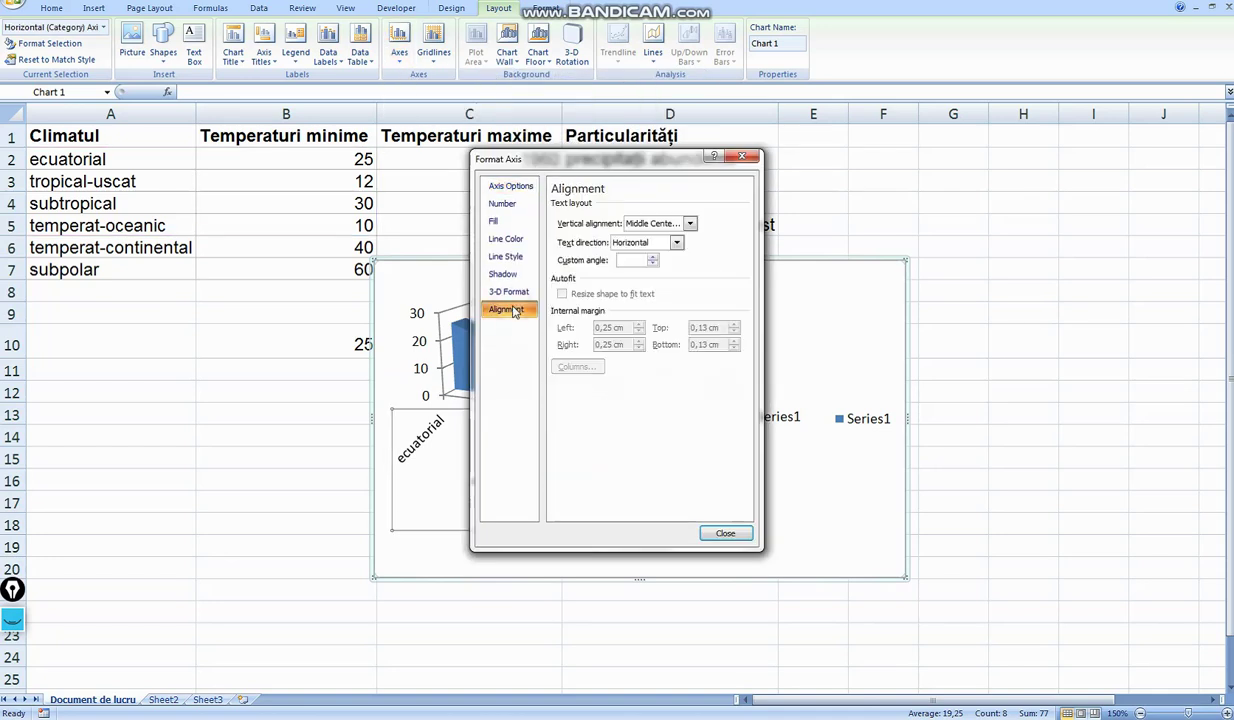
{"action": "left_click", "coordinate": [677, 243]}
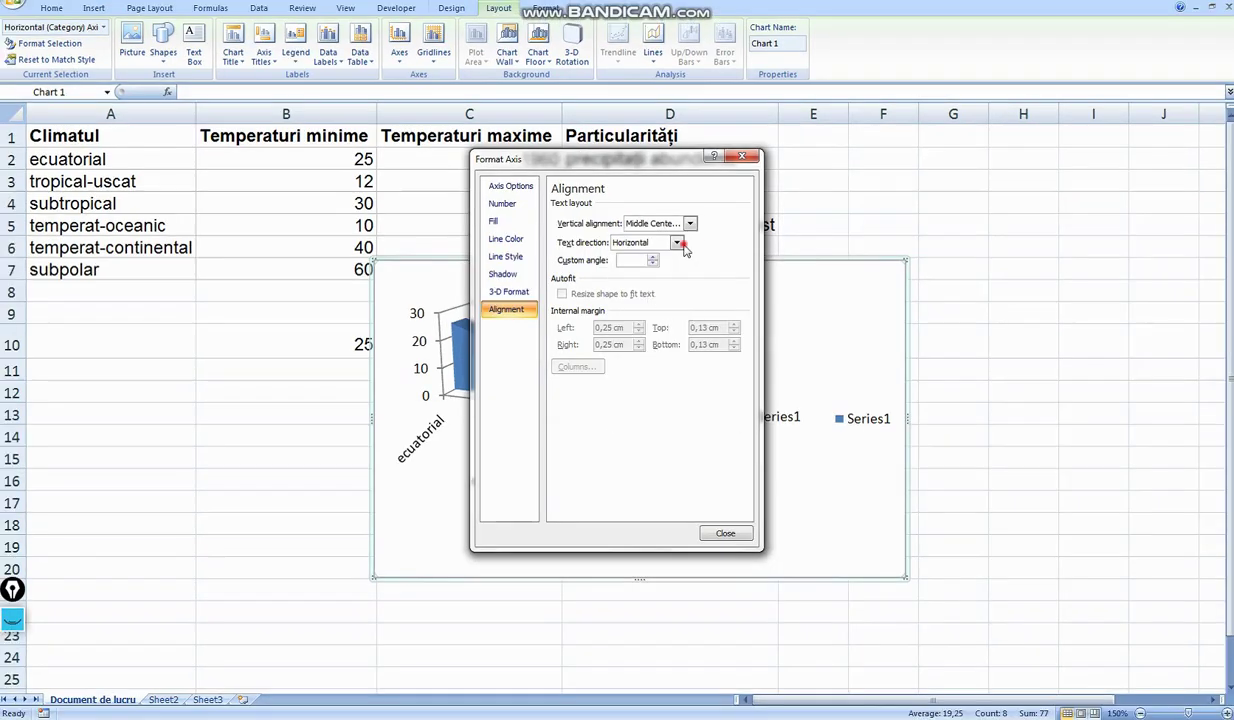
{"action": "left_click", "coordinate": [680, 245]}
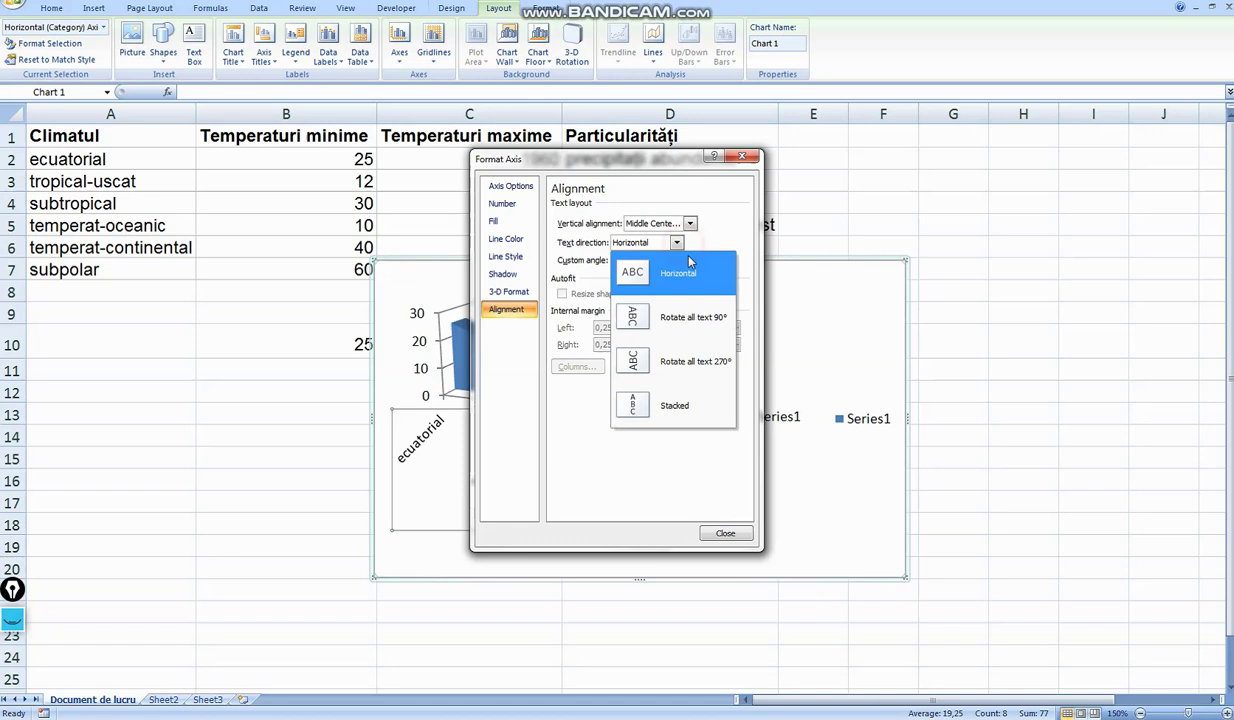
{"action": "left_click", "coordinate": [707, 359]}
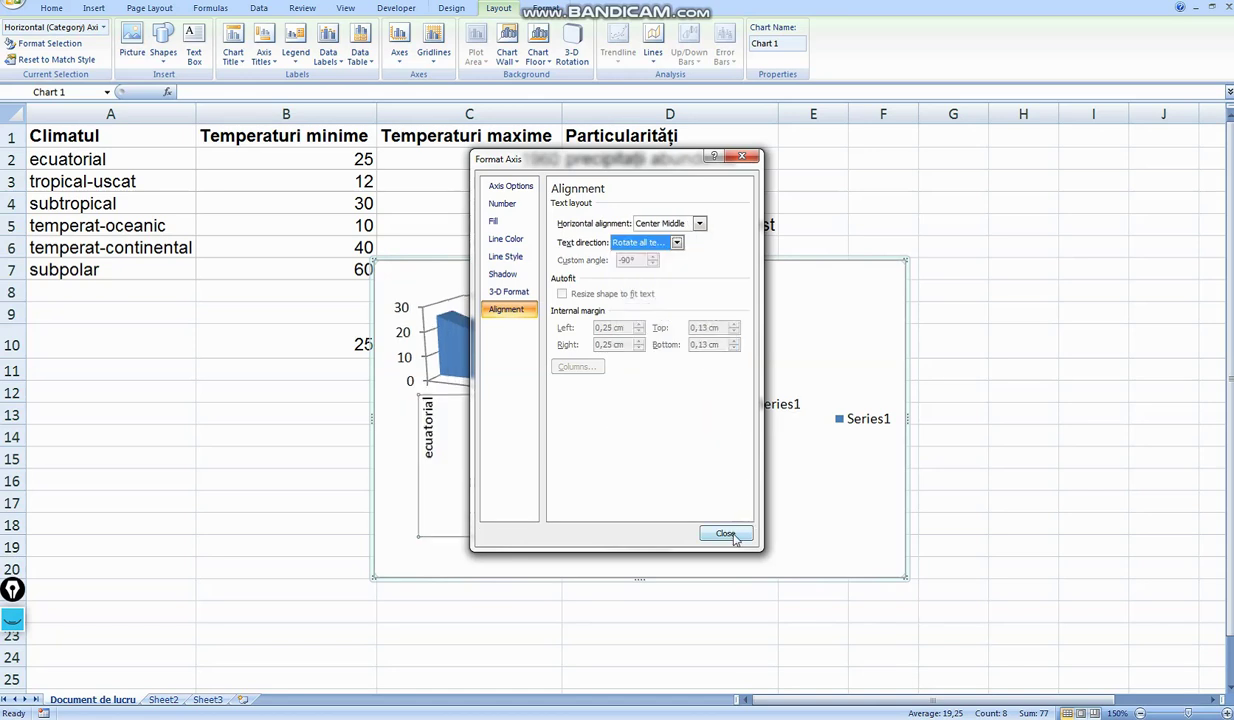
{"action": "left_click", "coordinate": [725, 533]}
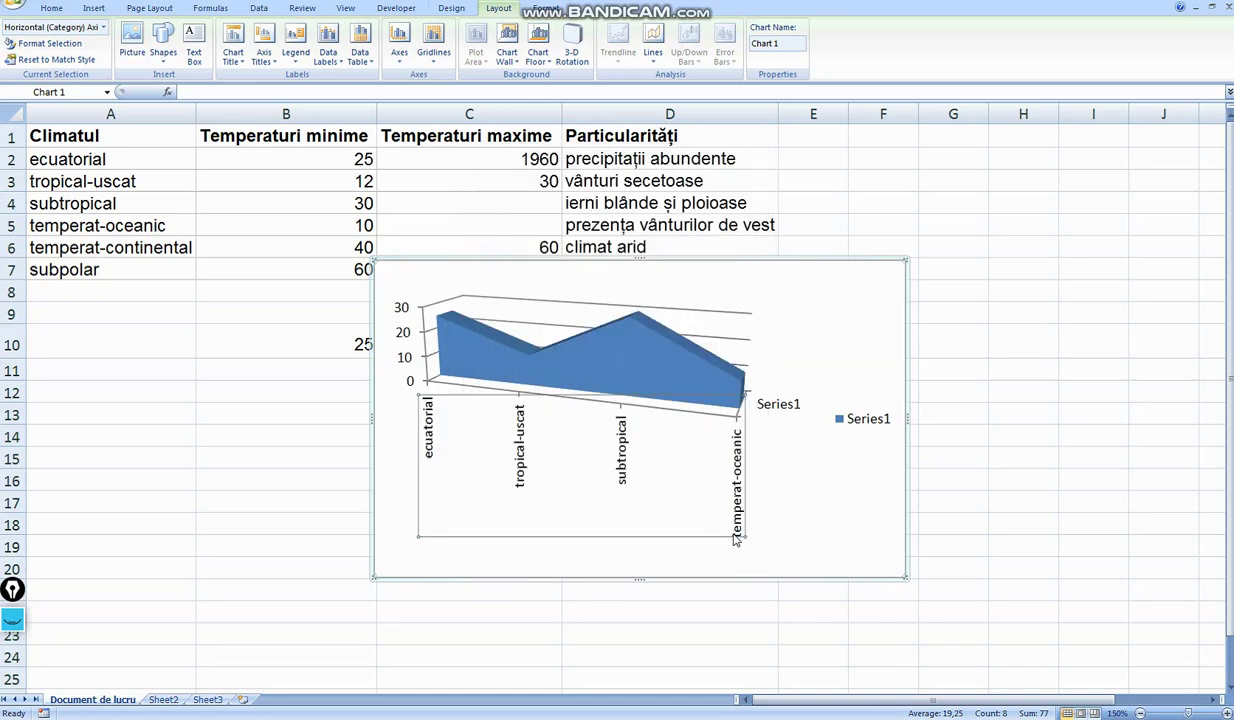
Step: Turn on Values in reverse order for the vertical axis, so 0 sits at the top
{"action": "left_click", "coordinate": [392, 55]}
{"action": "mouse_move", "coordinate": [422, 101]}
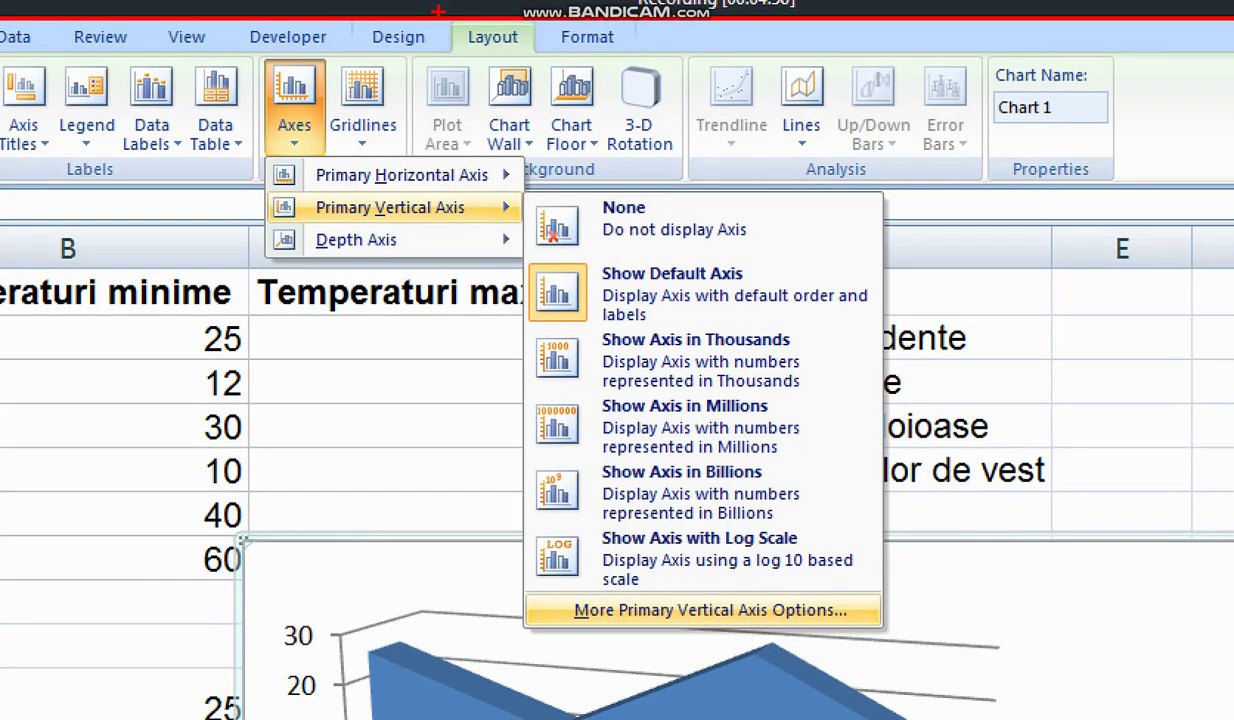
{"action": "left_click_drag", "start_coordinate": [256, 58], "coordinate": [339, 156]}
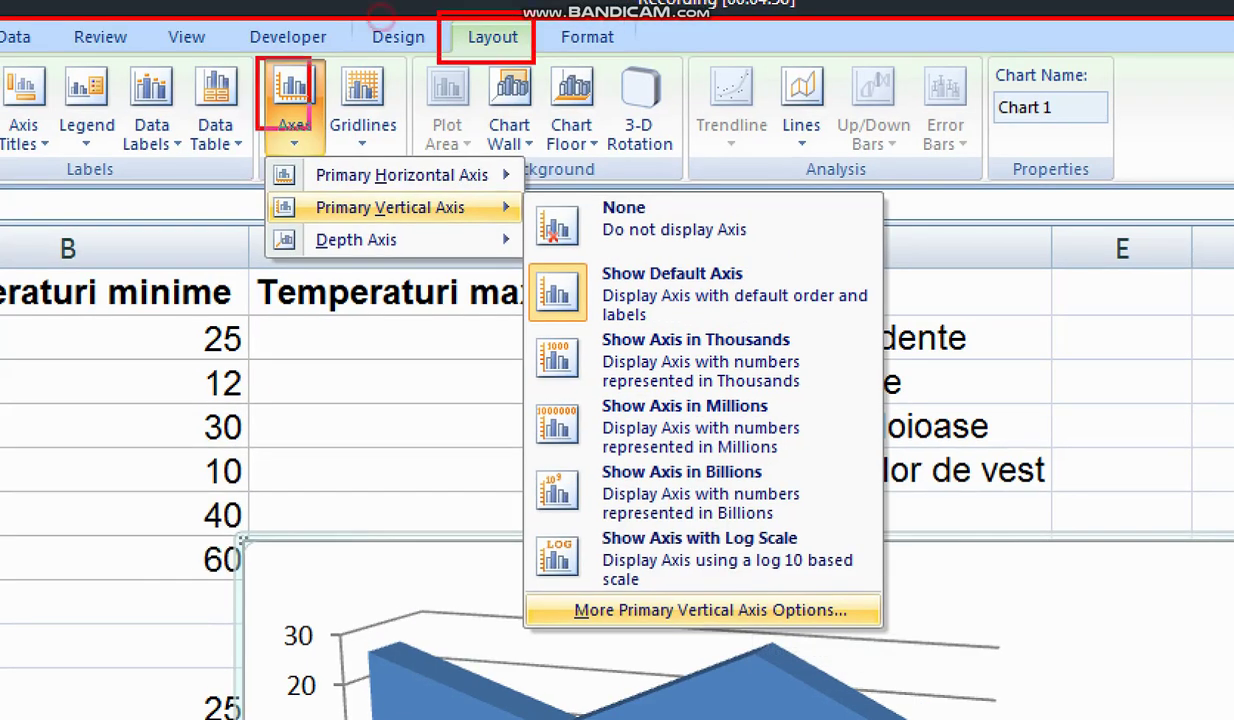
{"action": "left_click_drag", "start_coordinate": [267, 194], "coordinate": [494, 240]}
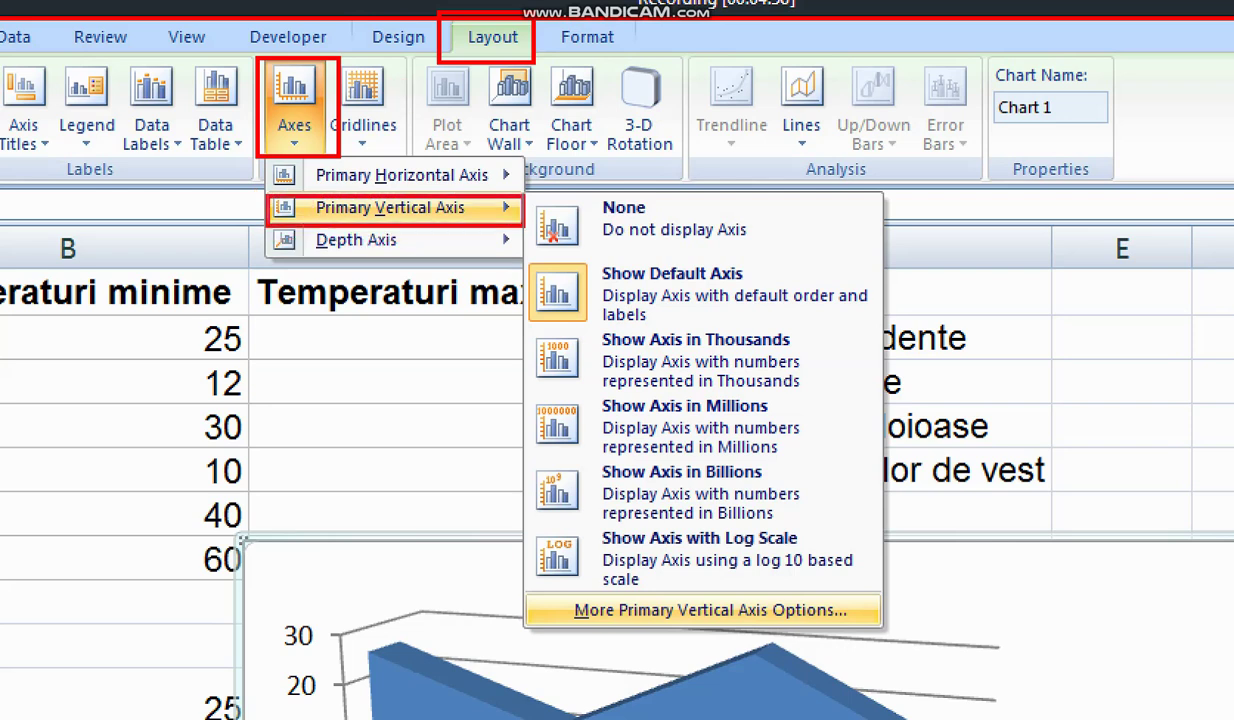
{"action": "left_click_drag", "start_coordinate": [547, 592], "coordinate": [873, 637]}
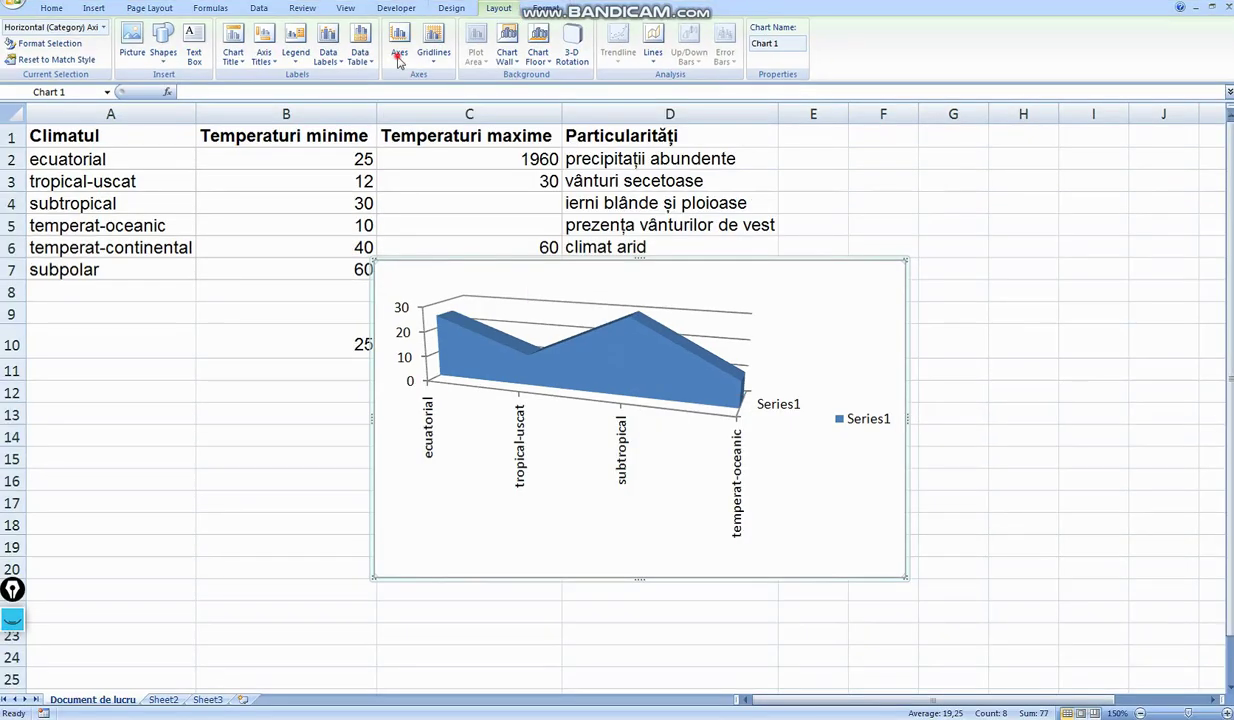
{"action": "left_click", "coordinate": [399, 56]}
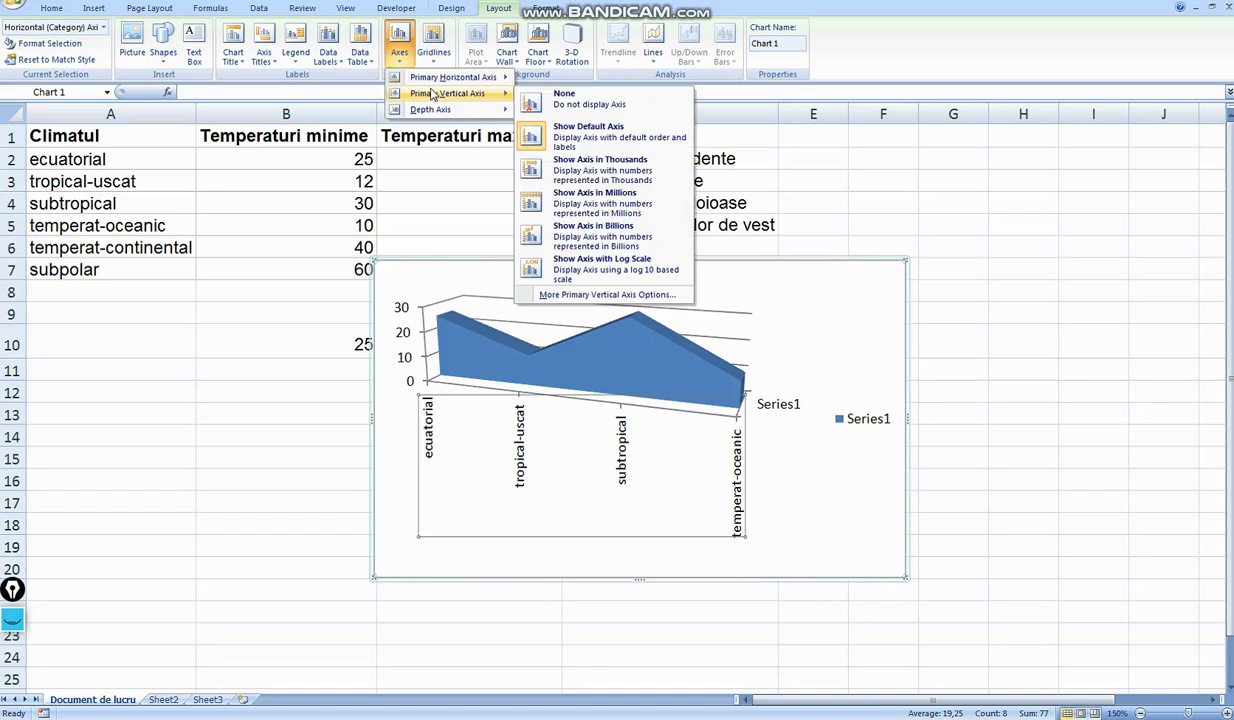
{"action": "left_click", "coordinate": [565, 294]}
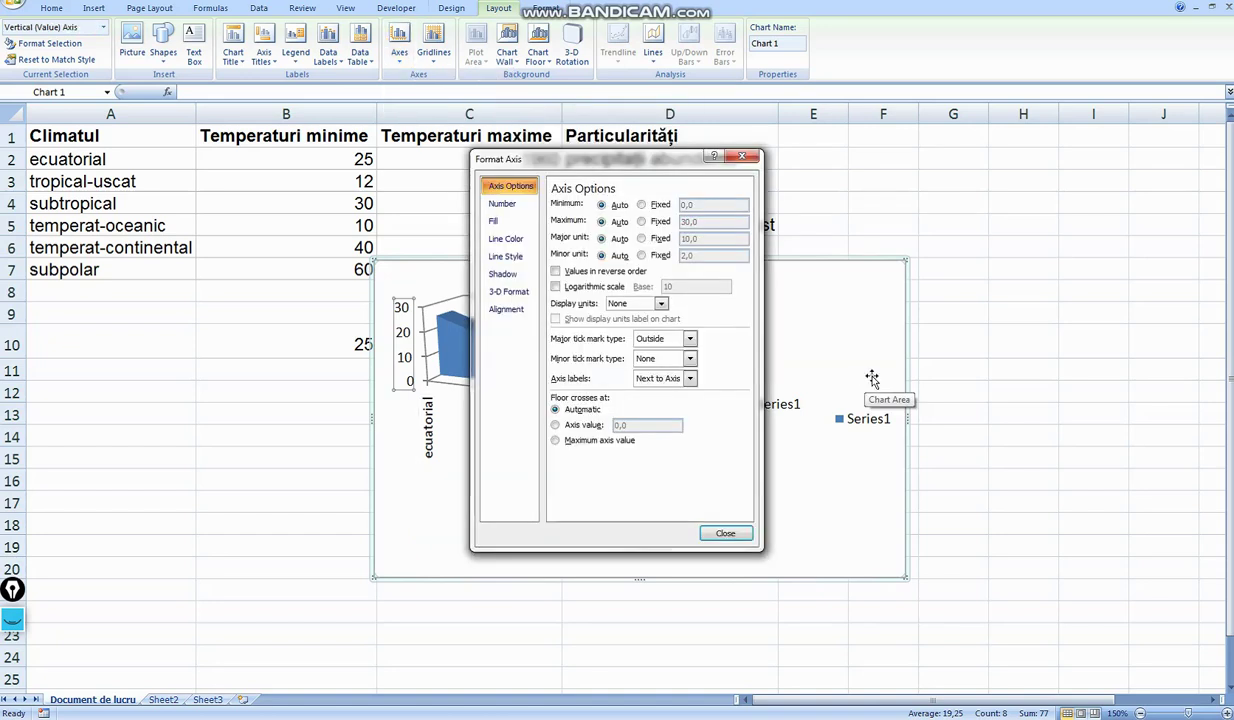
{"action": "left_click", "coordinate": [557, 272]}
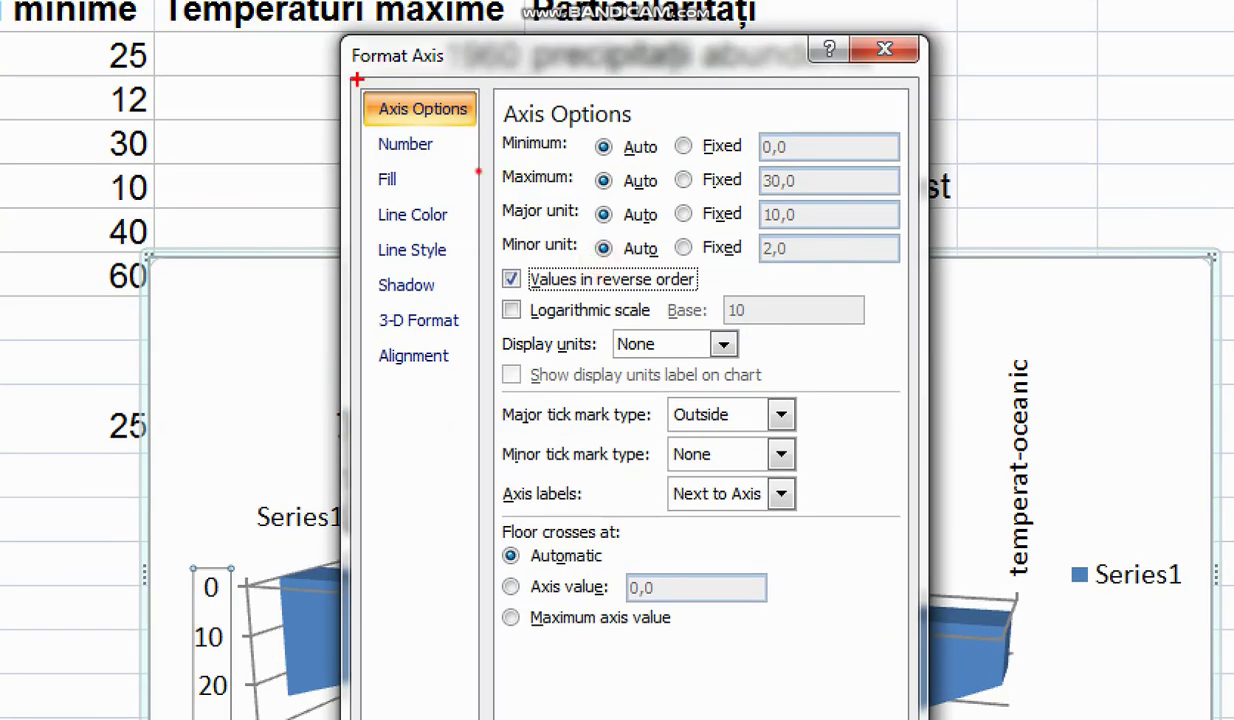
{"action": "left_click_drag", "start_coordinate": [357, 80], "coordinate": [497, 125]}
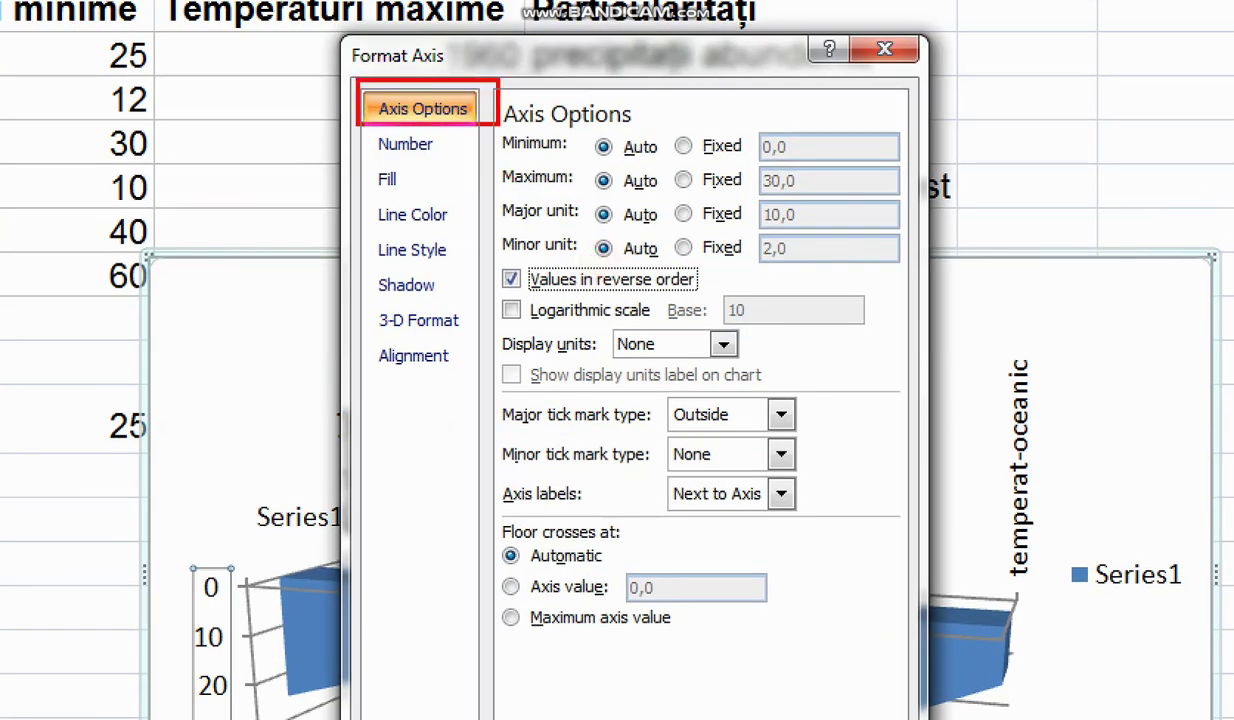
{"action": "left_click_drag", "start_coordinate": [499, 262], "coordinate": [714, 296]}
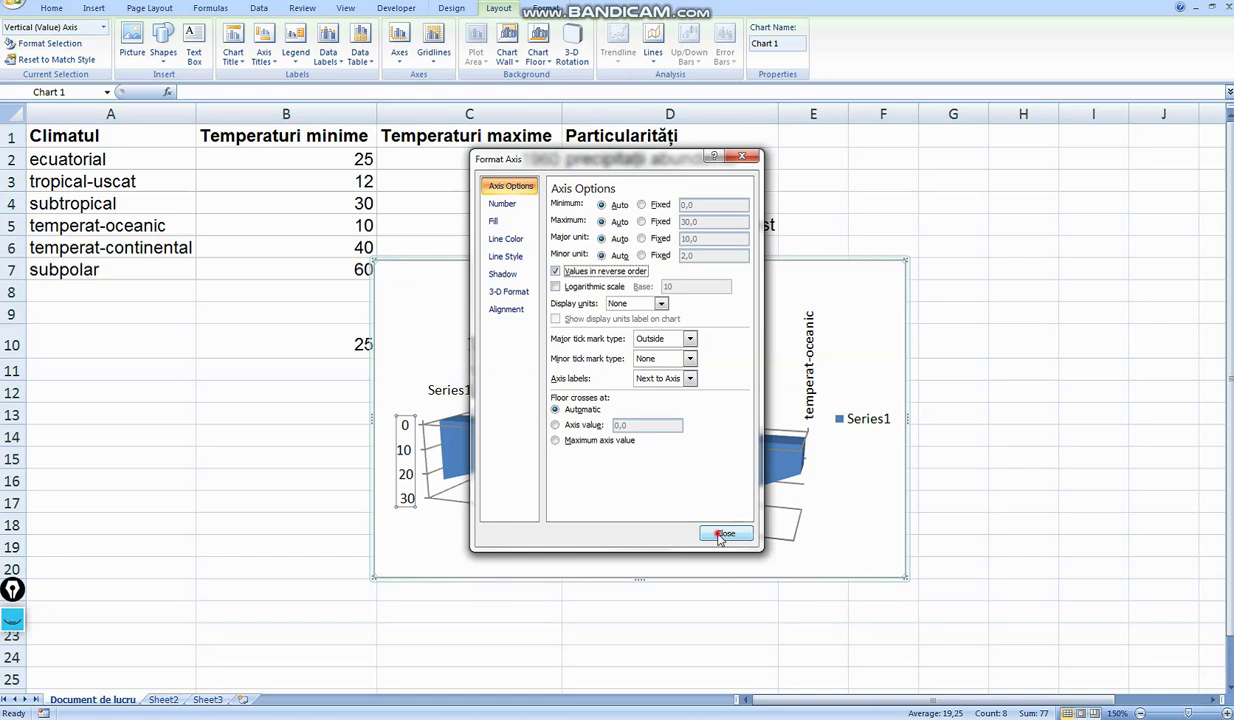
{"action": "left_click", "coordinate": [722, 529]}
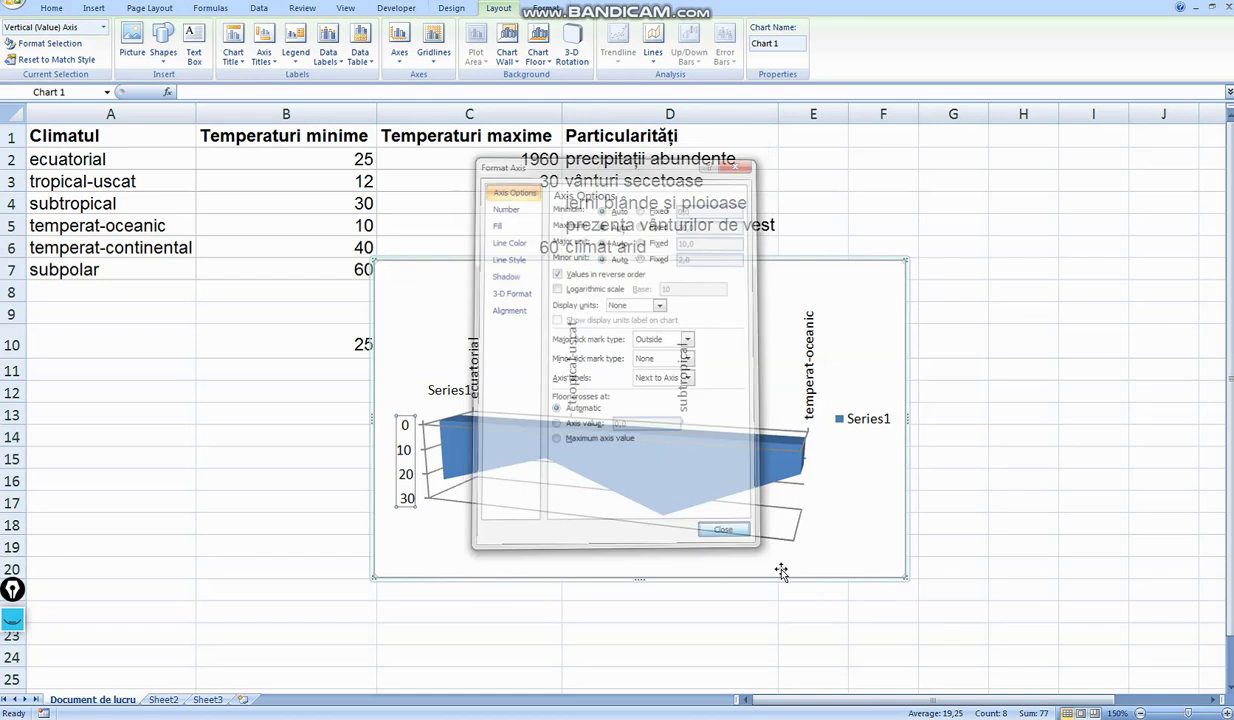
{"action": "left_click", "coordinate": [970, 586]}
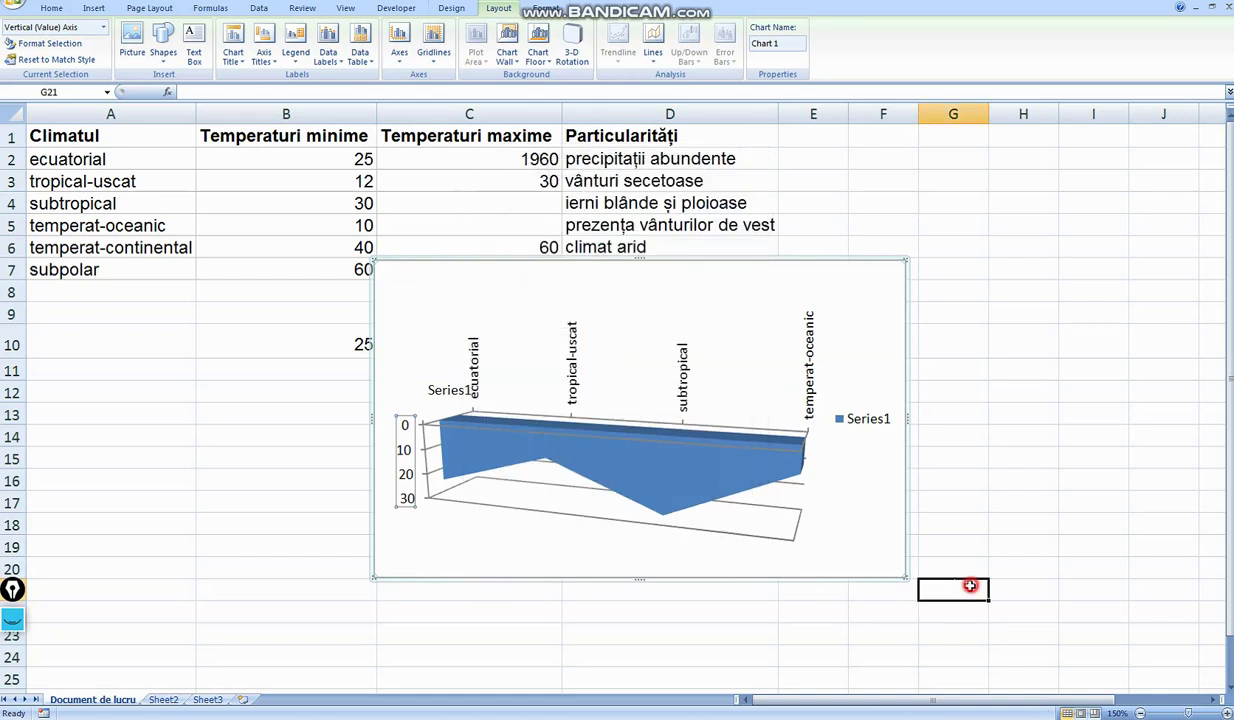
Step: Zoom to 130%, undo a stray plot-area move, and drag the chart beside the table over columns E–L
{"action": "left_click", "coordinate": [1139, 712]}
{"action": "left_click", "coordinate": [1139, 712]}
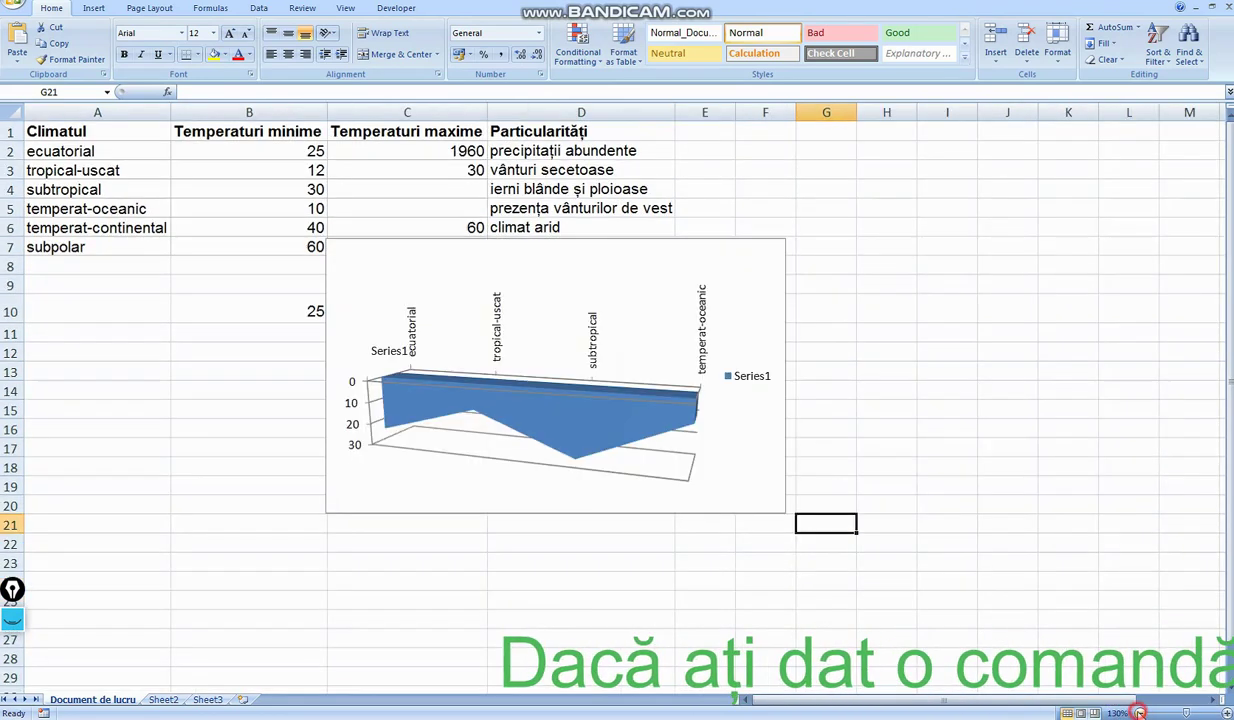
{"action": "left_click", "coordinate": [574, 264]}
{"action": "left_click_drag", "start_coordinate": [902, 258], "coordinate": [807, 262]}
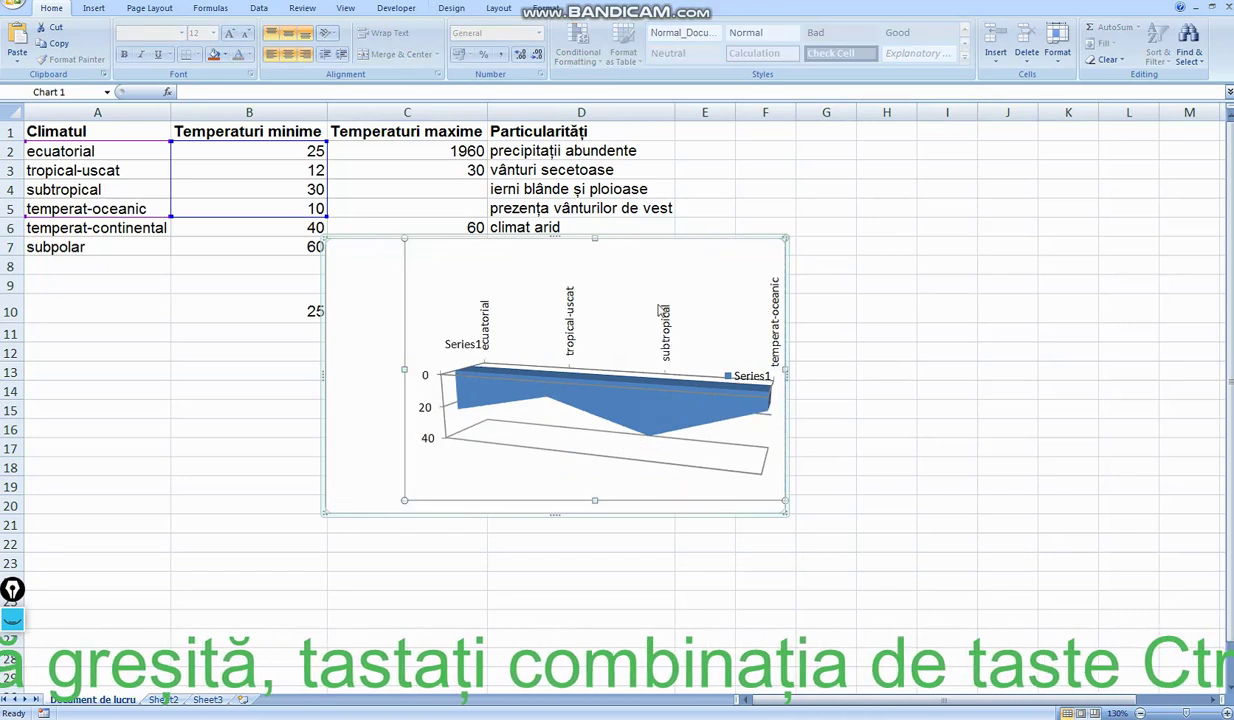
{"action": "left_click", "coordinate": [361, 400]}
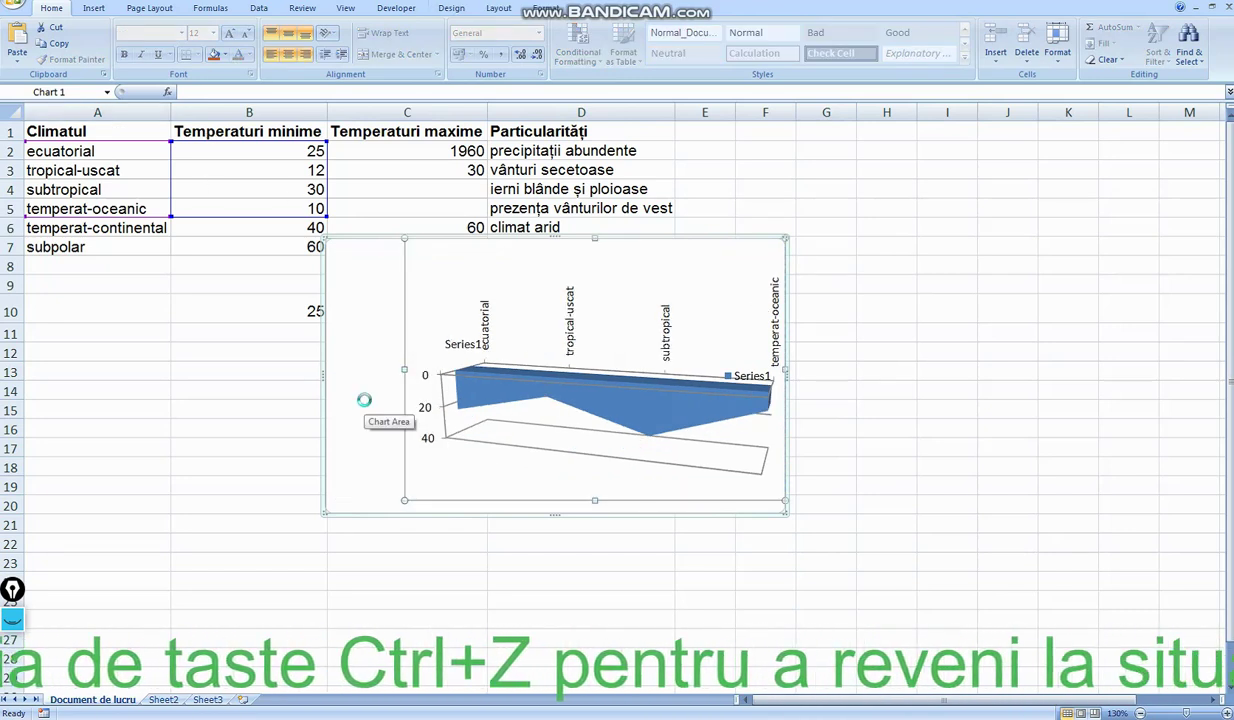
{"action": "key", "text": "ctrl+z"}
{"action": "left_click_drag", "start_coordinate": [740, 271], "coordinate": [1122, 173]}
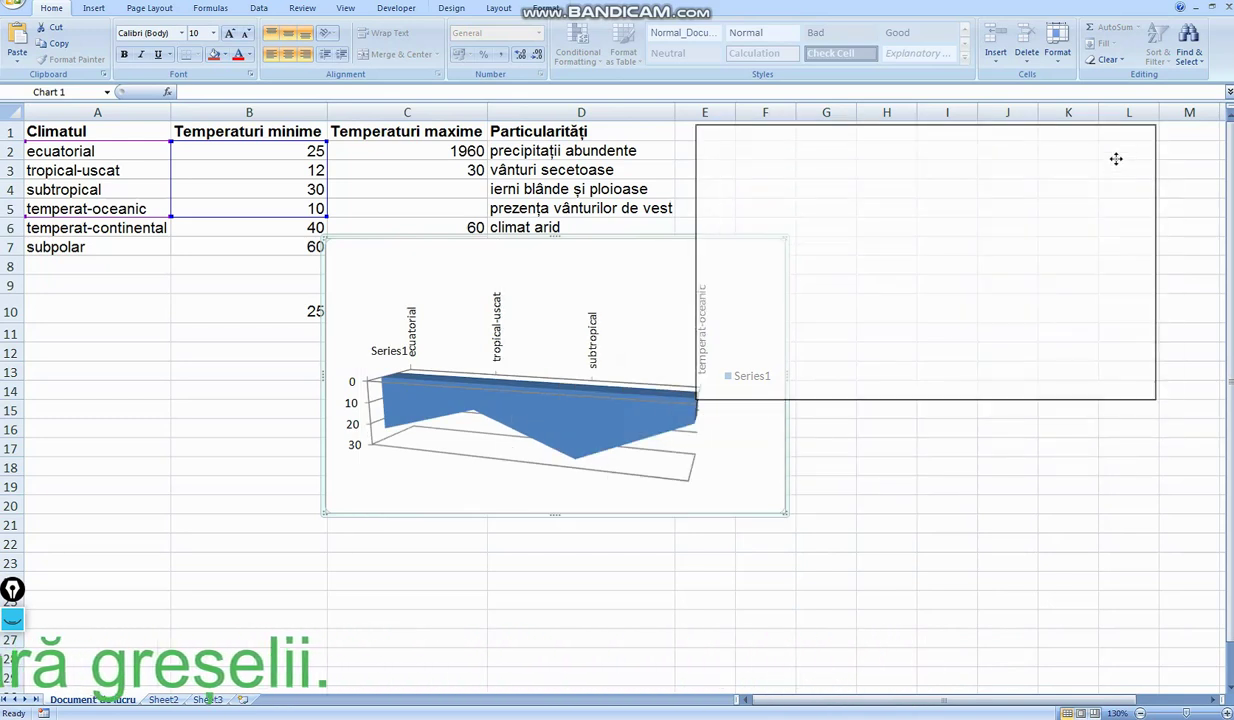
{"action": "left_click_drag", "start_coordinate": [1122, 173], "coordinate": [1114, 157]}
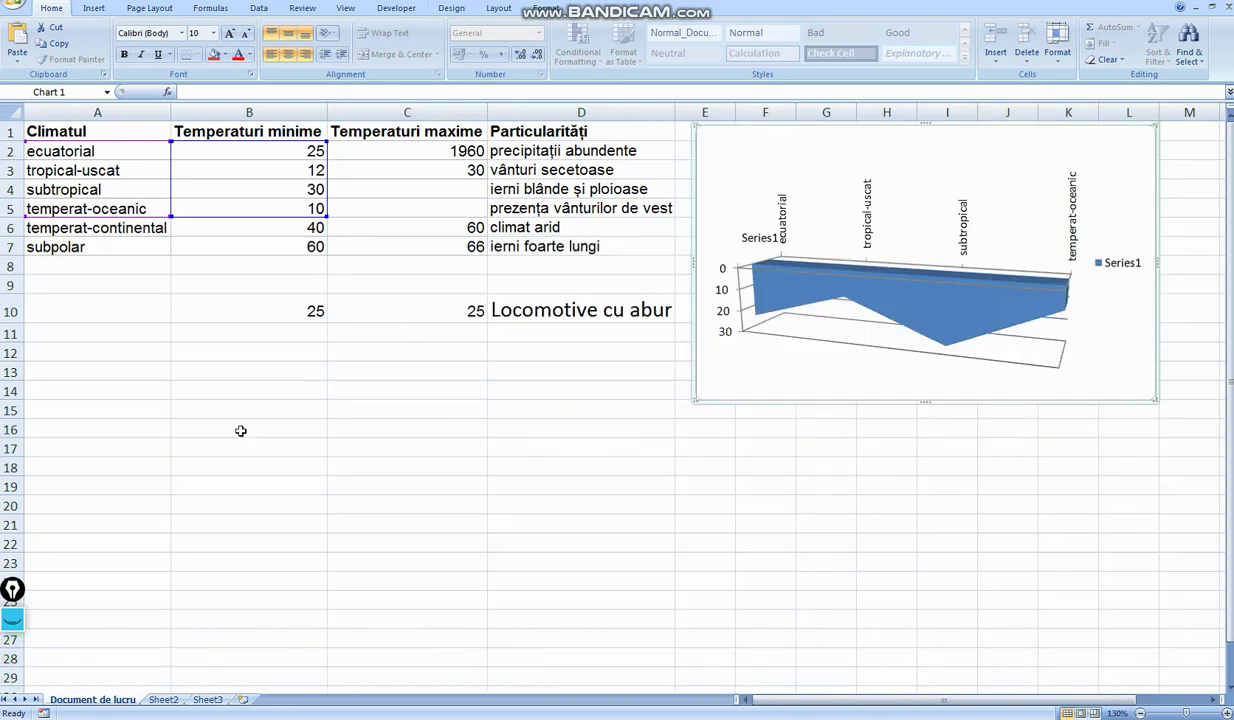
{"action": "left_click", "coordinate": [17, 7]}
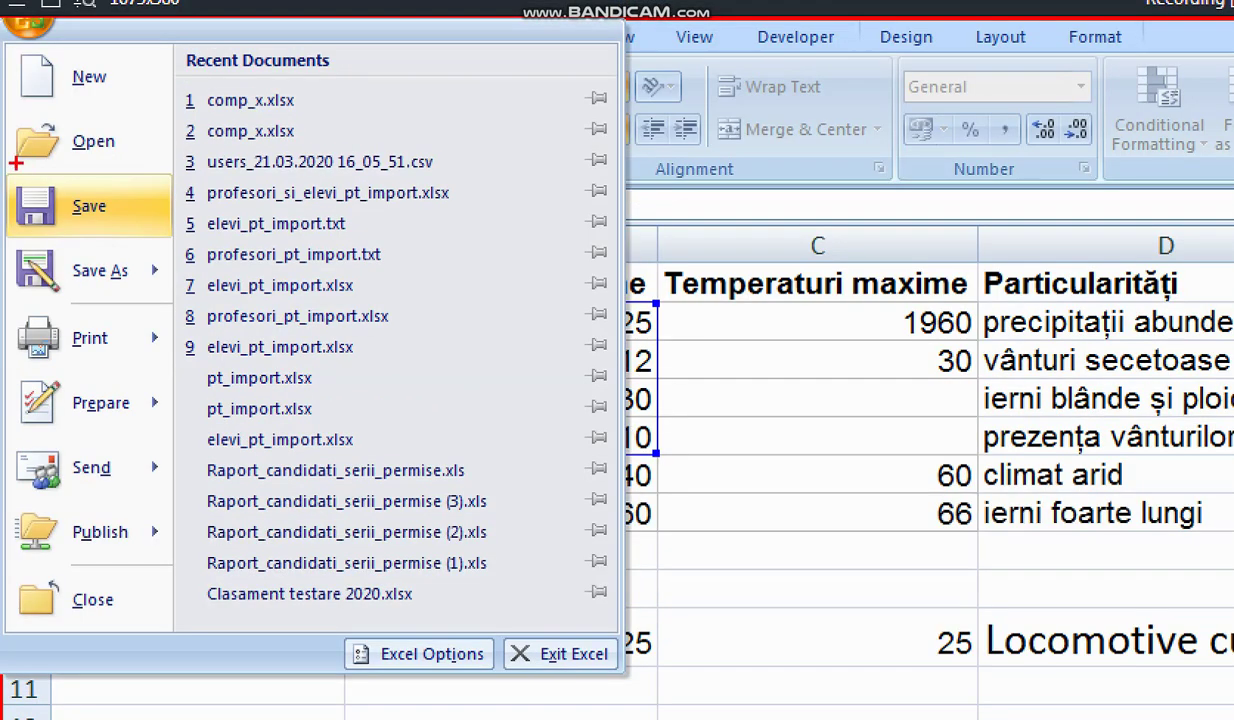
Step: Save the workbook comp_x.xlsx from the Office button menu
{"action": "left_click_drag", "start_coordinate": [14, 181], "coordinate": [165, 240]}
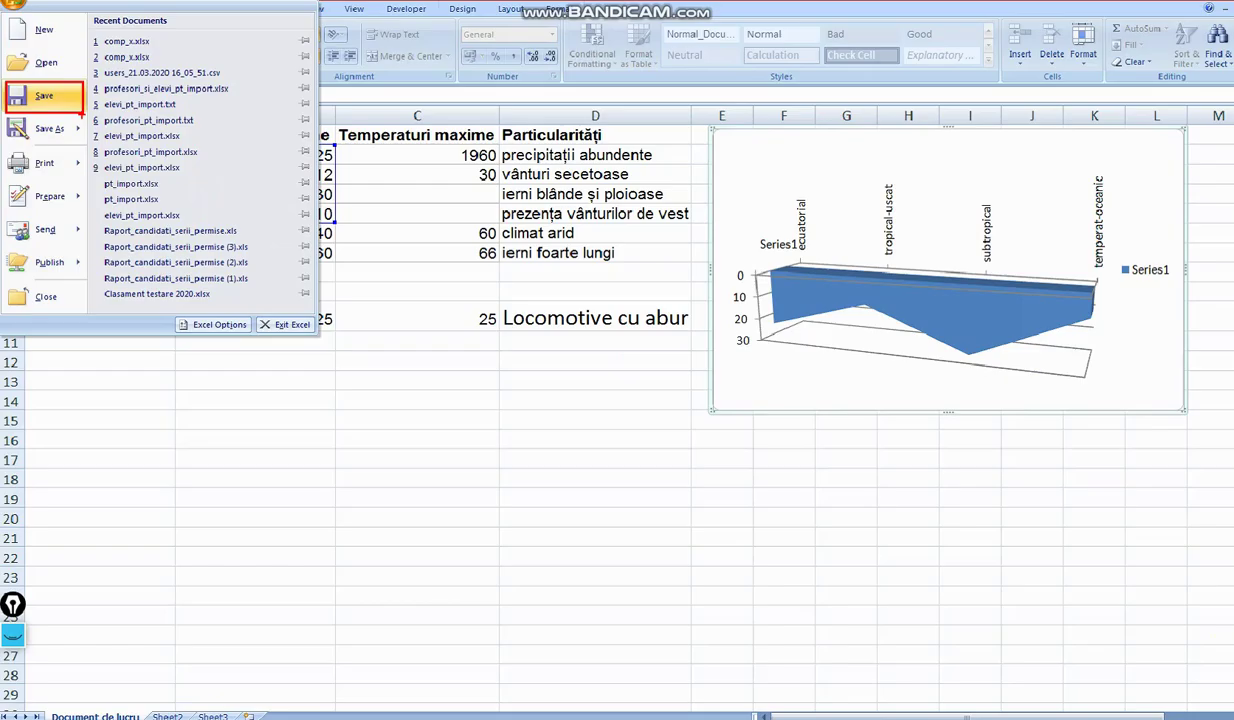
{"action": "left_click", "coordinate": [12, 12]}
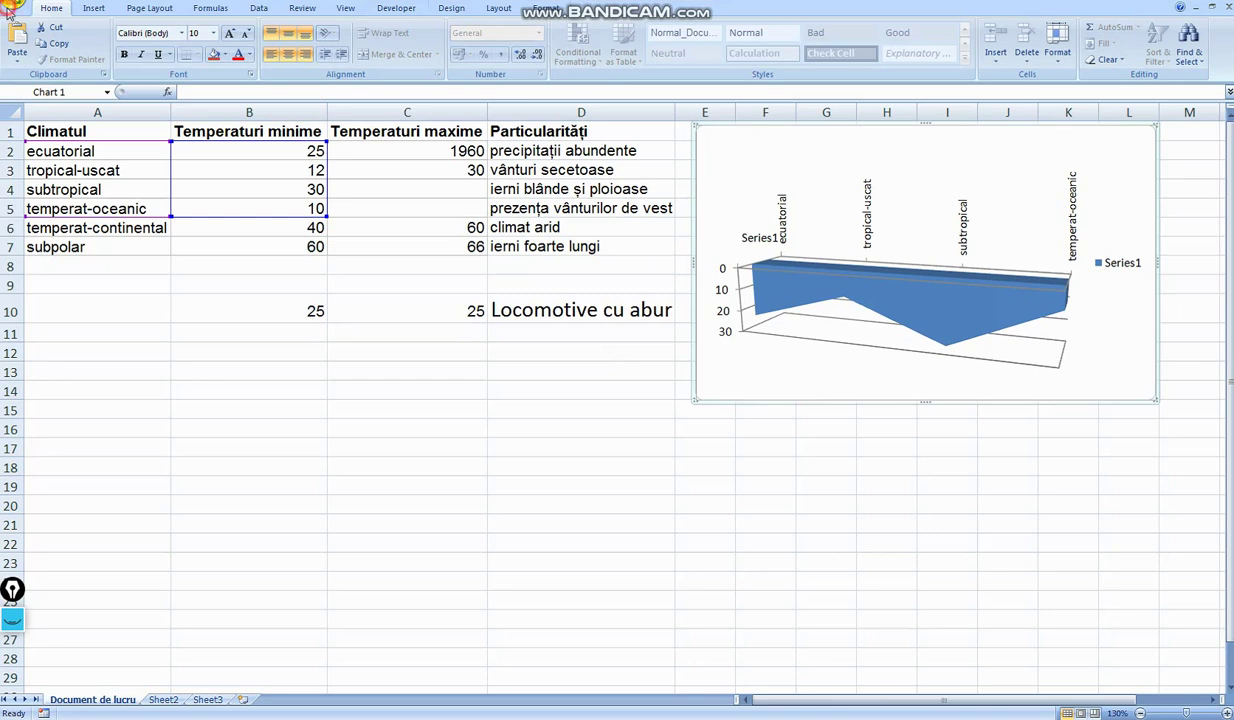
{"action": "left_click", "coordinate": [9, 12]}
{"action": "left_click", "coordinate": [38, 92]}
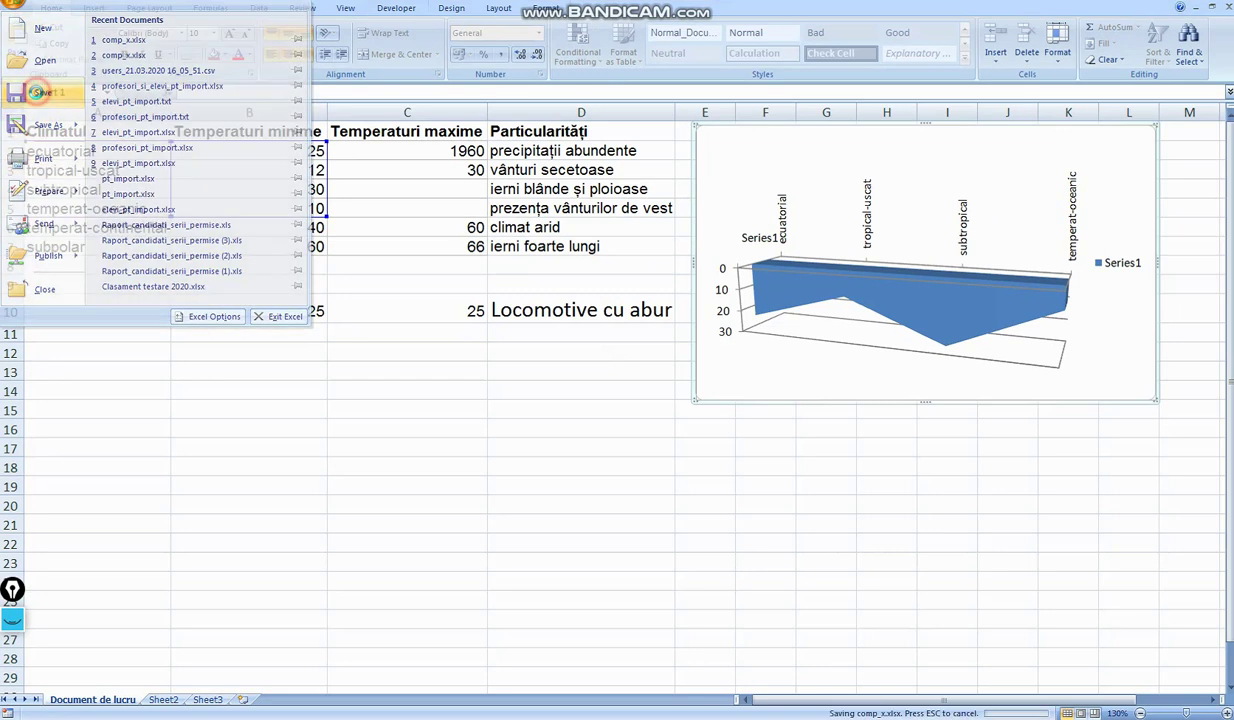
Step: Close comp_x.xlsx, leaving Excel open with no workbook
{"action": "left_click", "coordinate": [18, 7]}
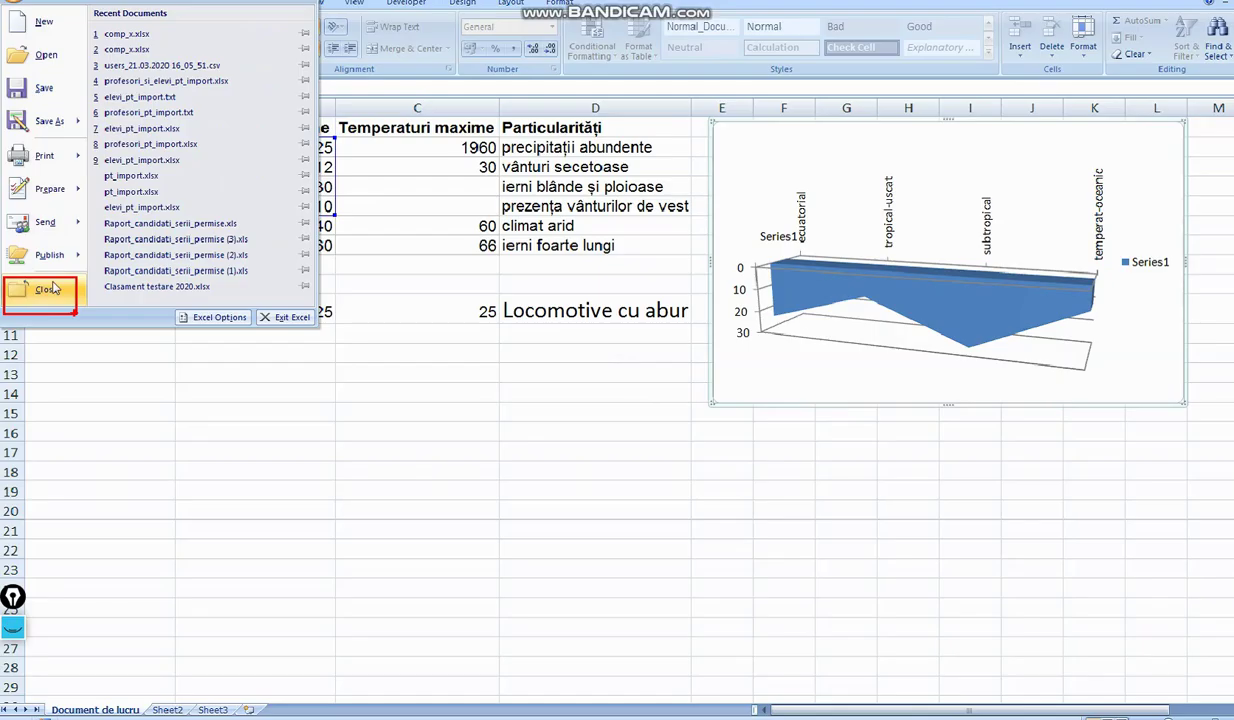
{"action": "key", "text": "Escape"}
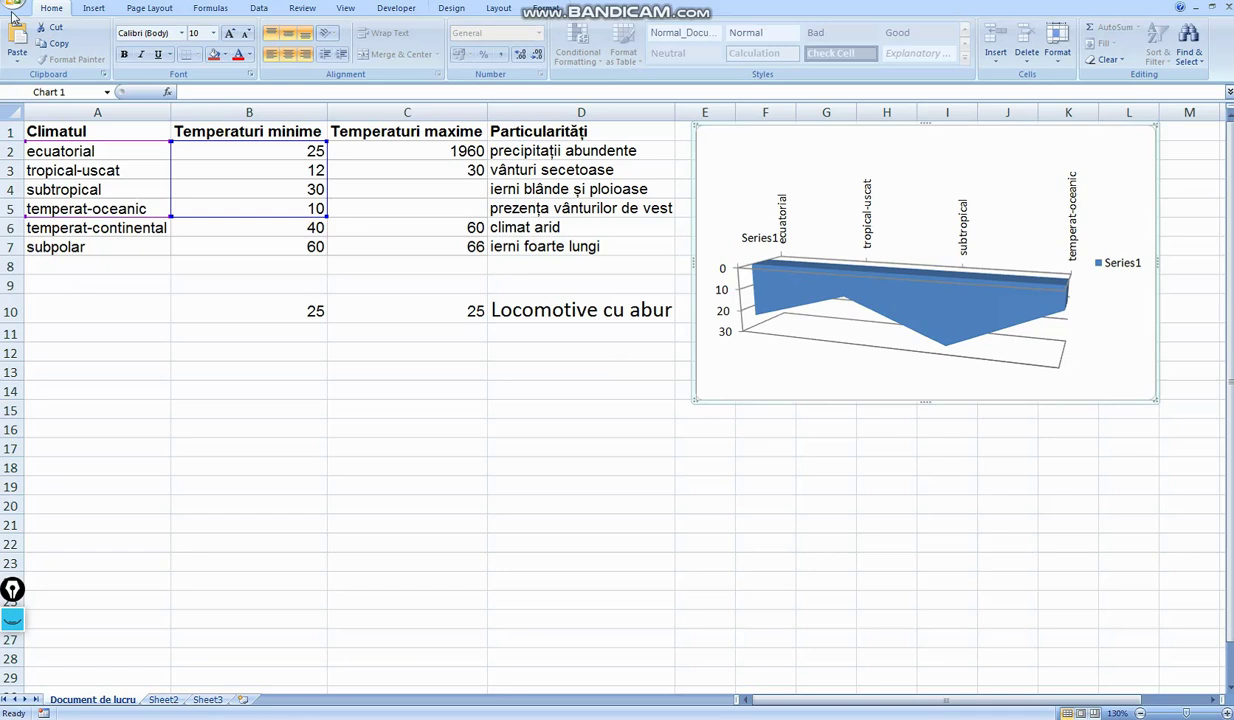
{"action": "left_click", "coordinate": [14, 16]}
{"action": "left_click", "coordinate": [42, 280]}
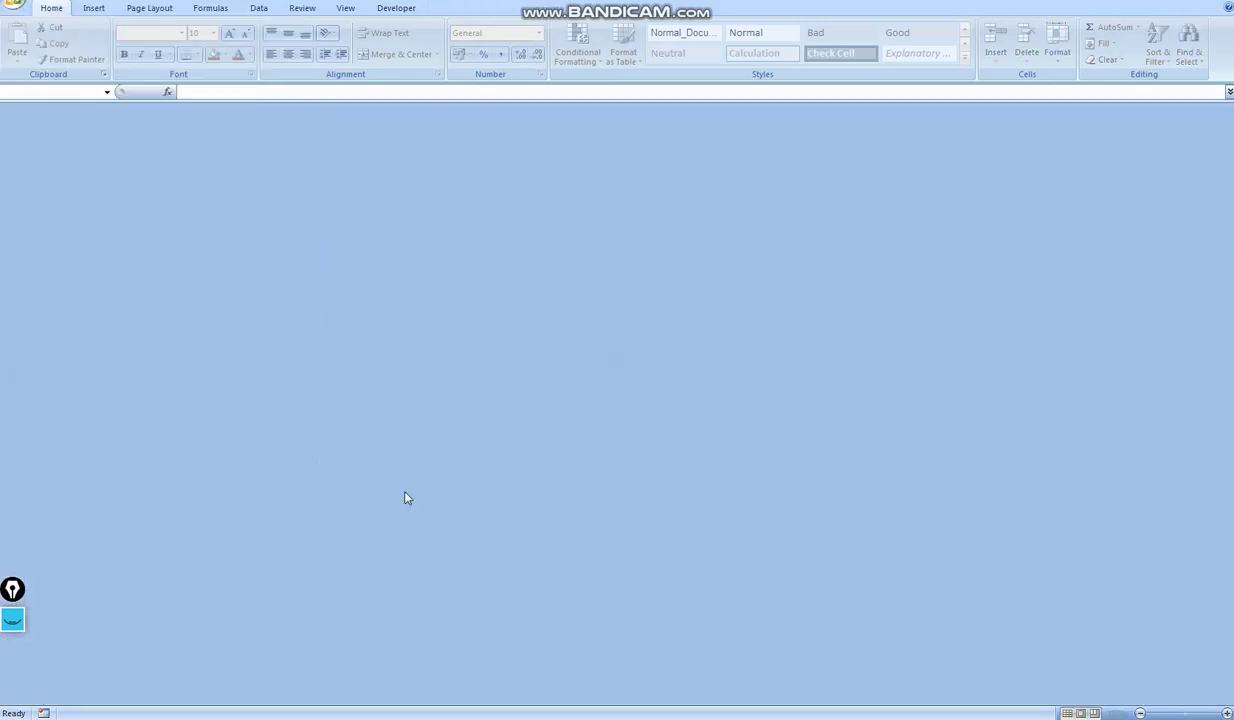